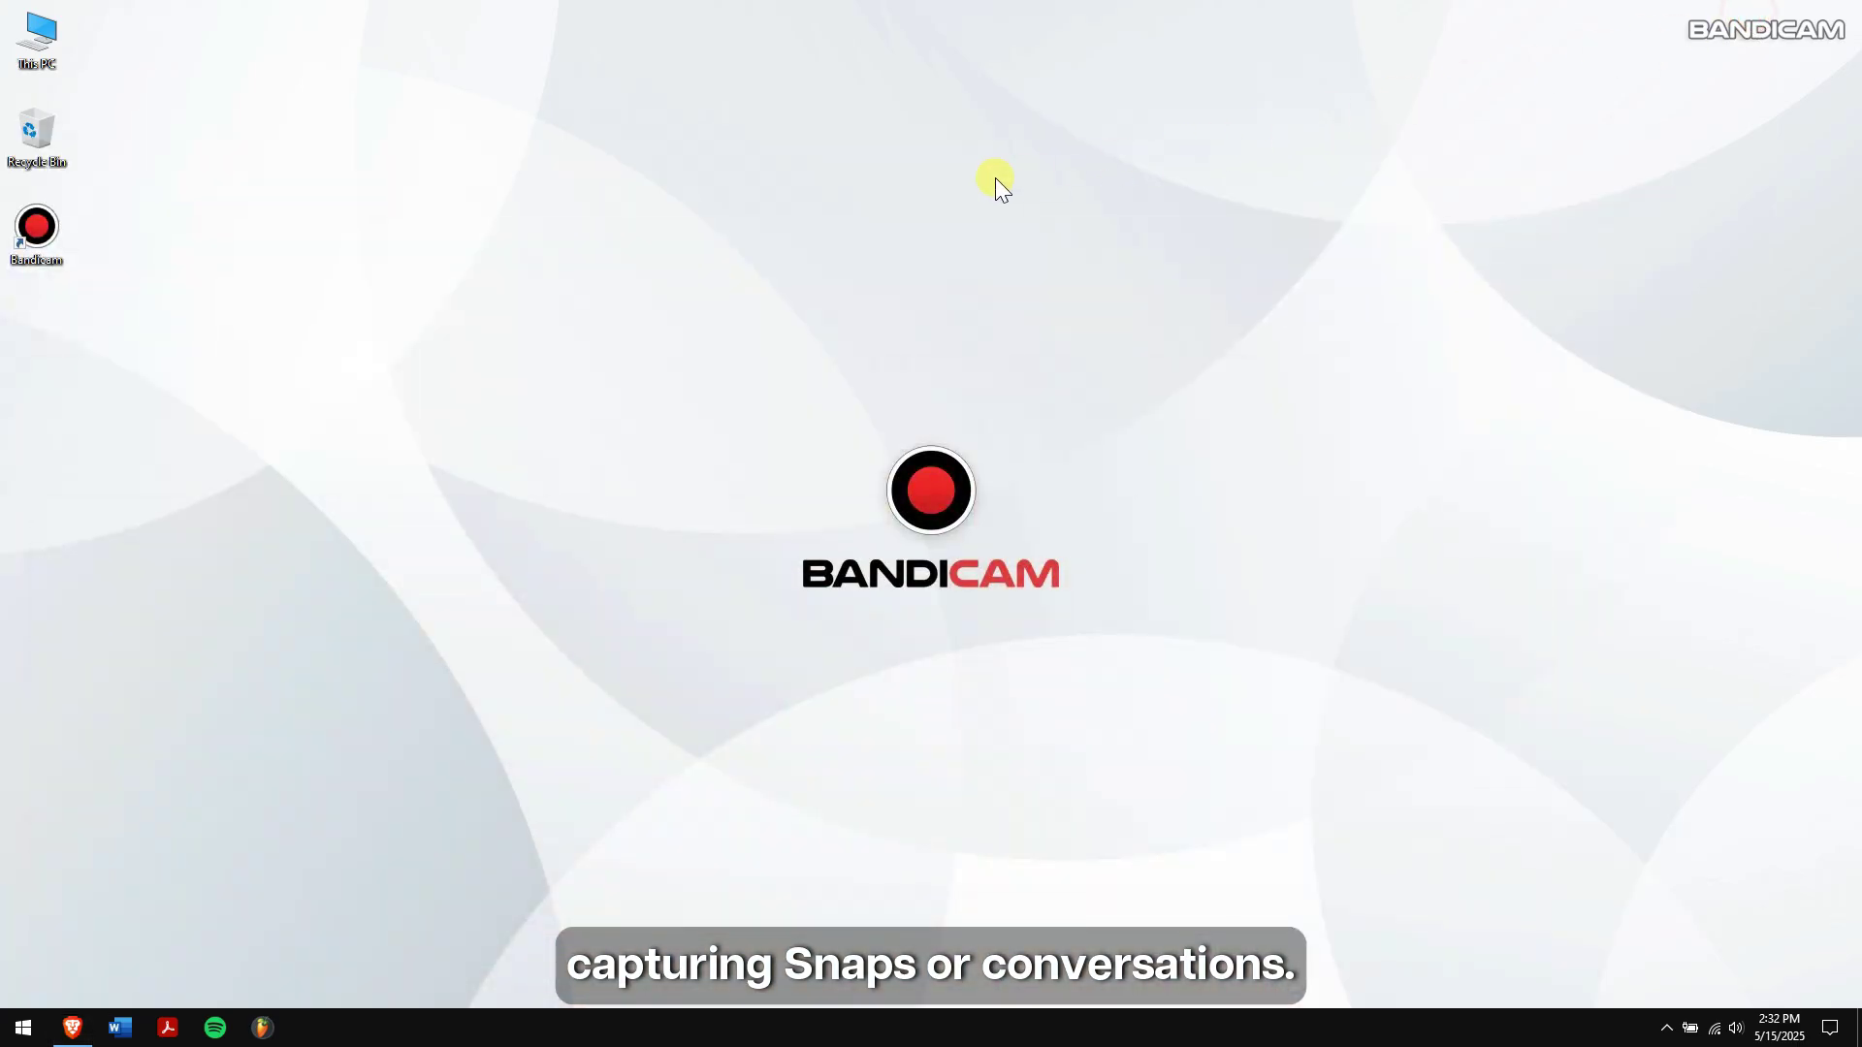
Refresh the desktop and switch the browser to the bandicam.com tab
{"action": "right_click", "coordinate": [995, 178]}
{"action": "left_click", "coordinate": [1090, 232]}
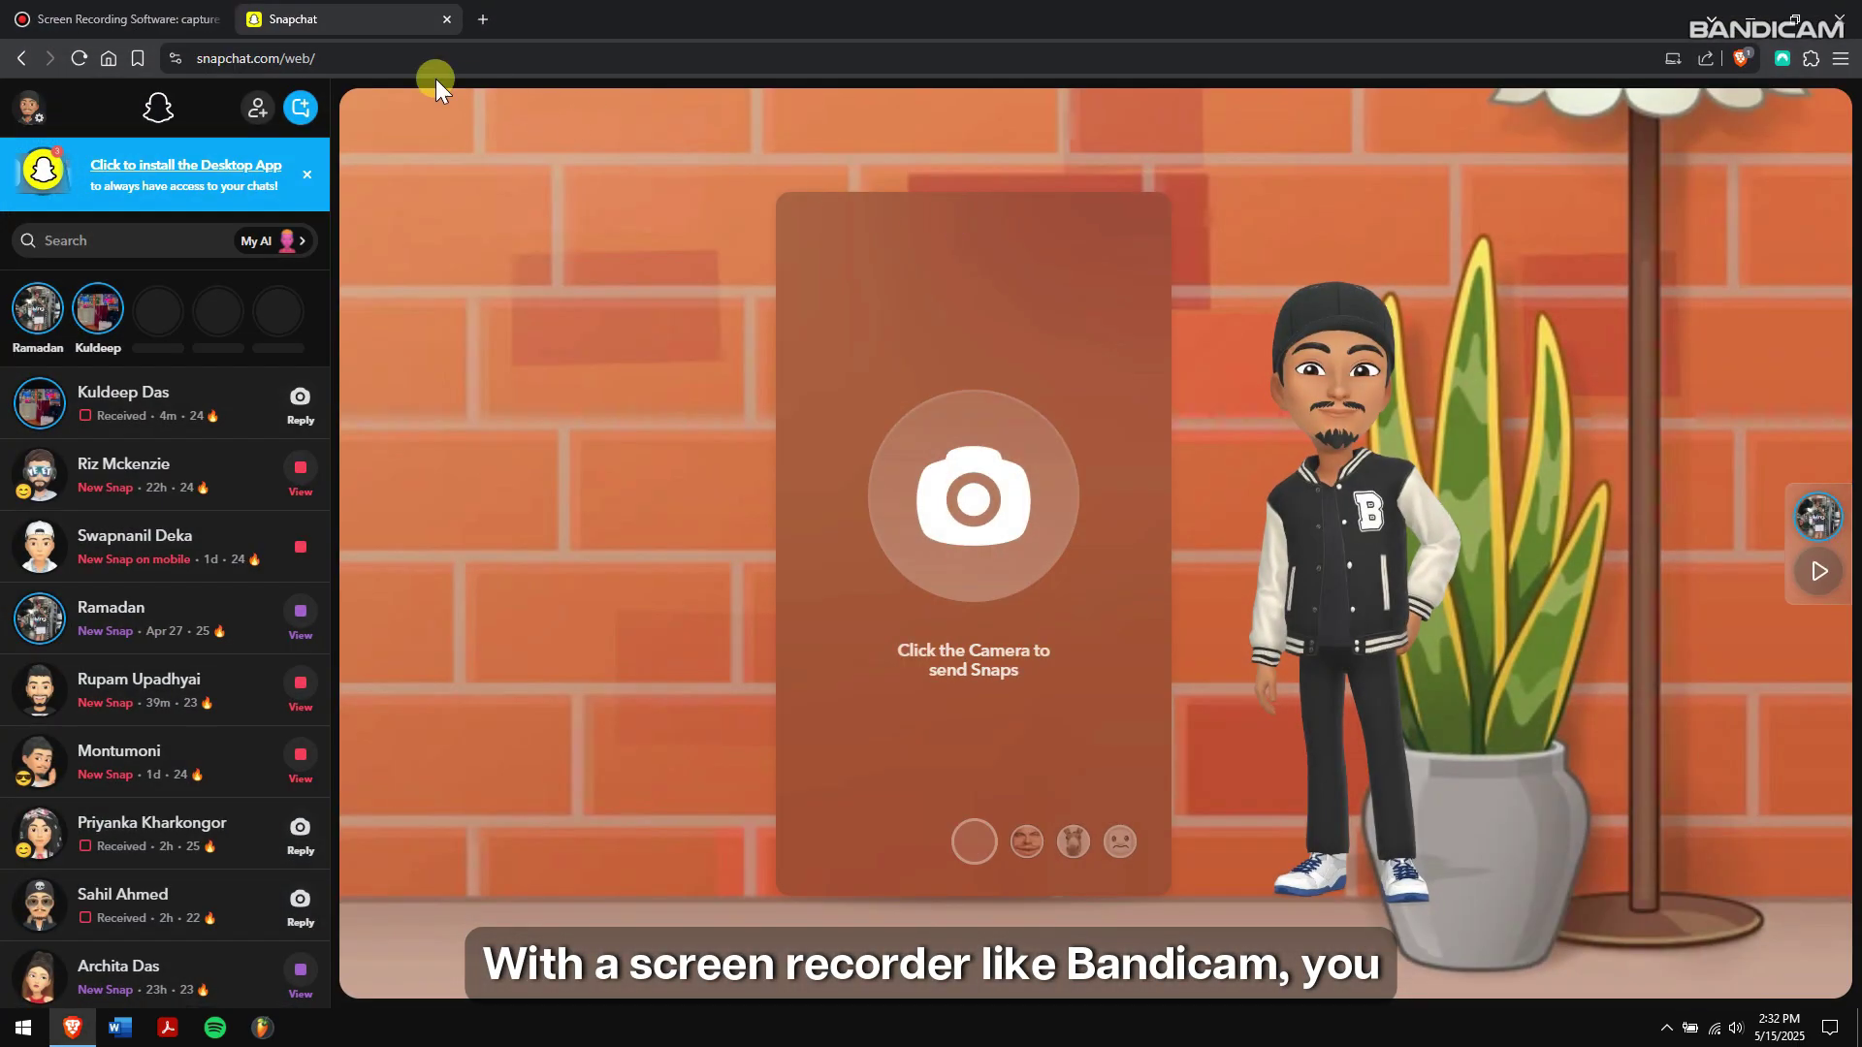
{"action": "left_click", "coordinate": [182, 19]}
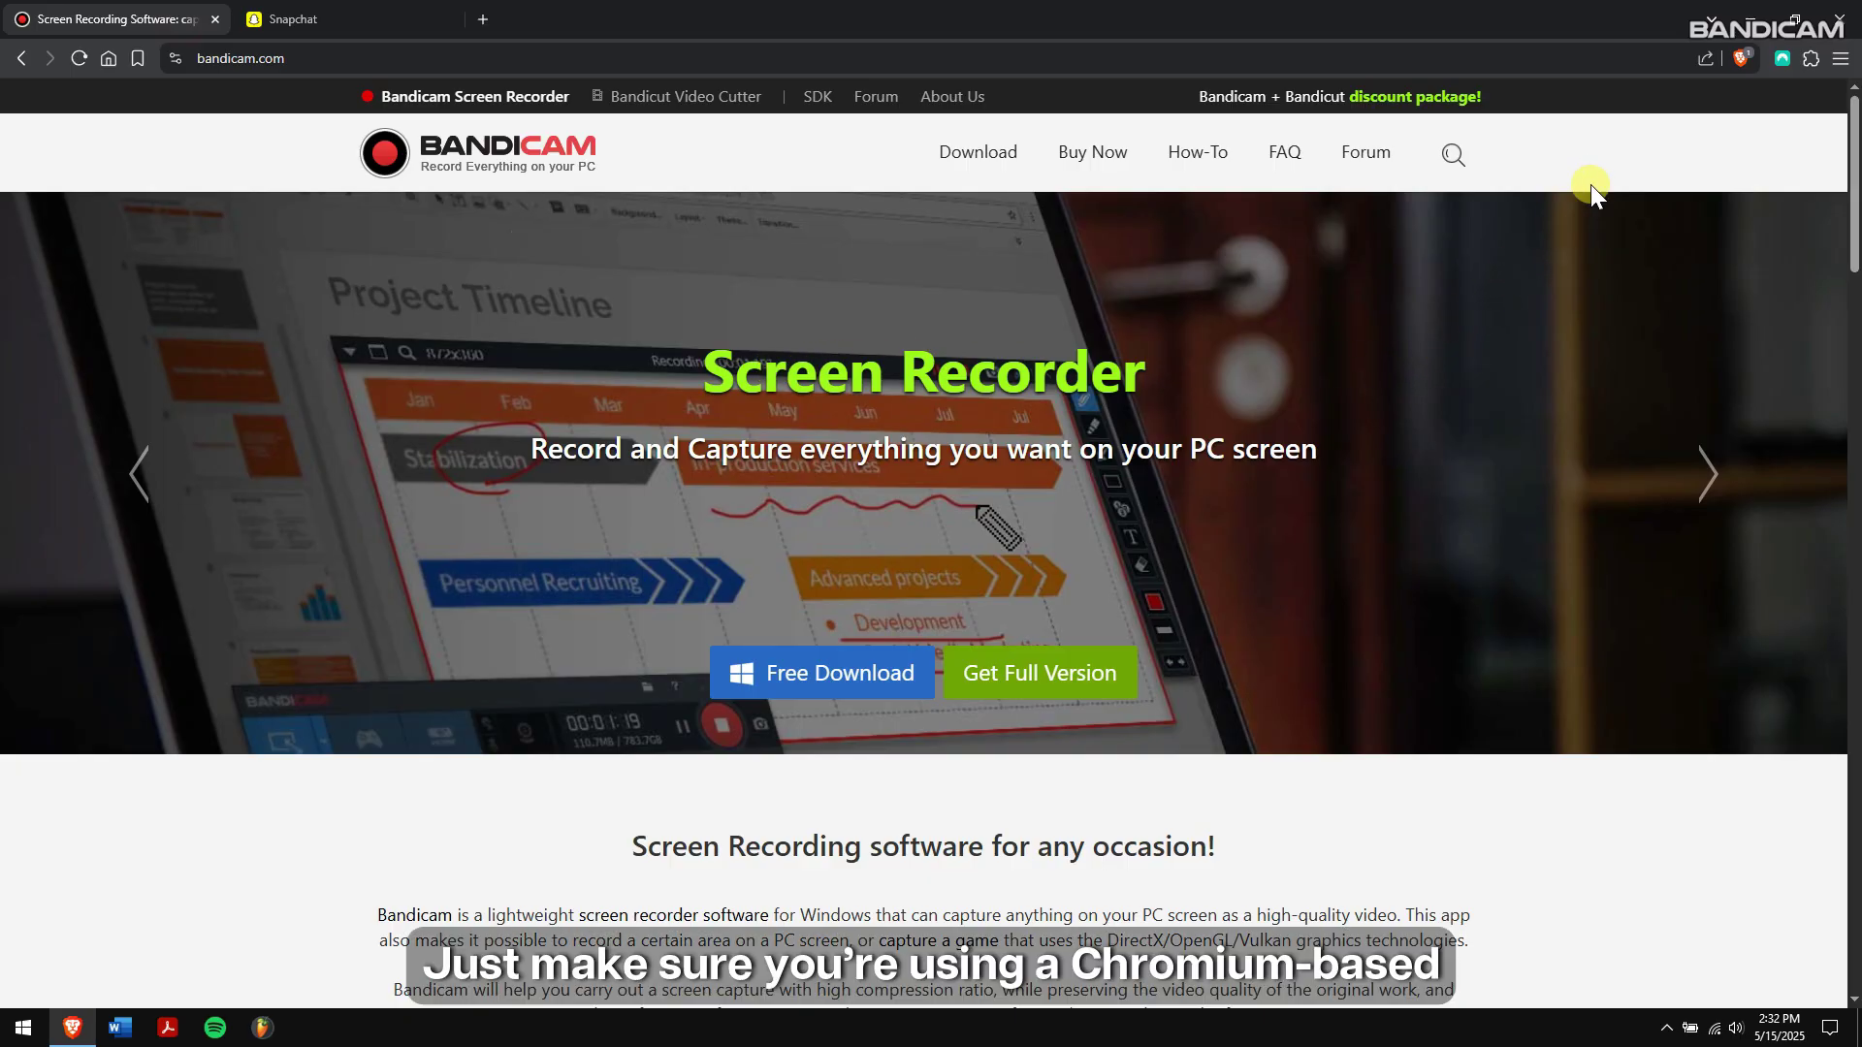
Minimize the browser and refresh the Windows desktop via the right-click menu
{"action": "left_click", "coordinate": [1735, 18]}
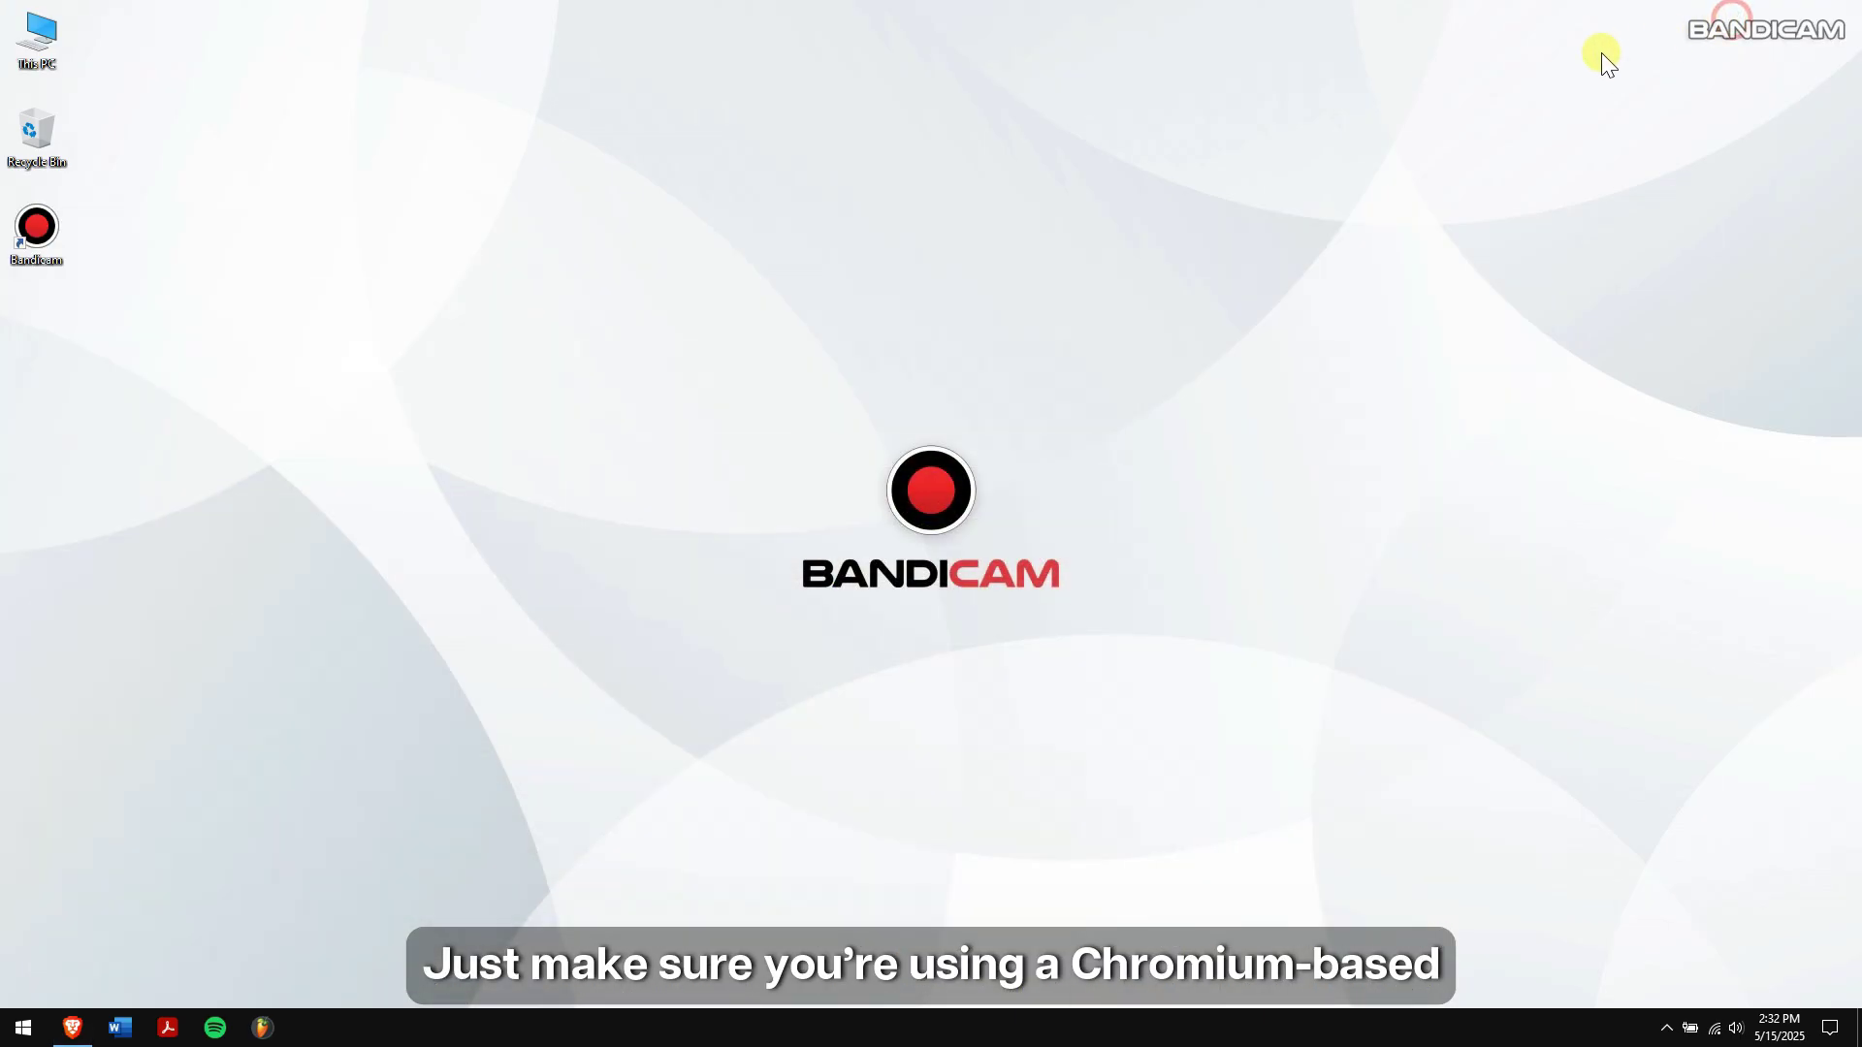
{"action": "right_click", "coordinate": [657, 217]}
{"action": "left_click", "coordinate": [757, 280]}
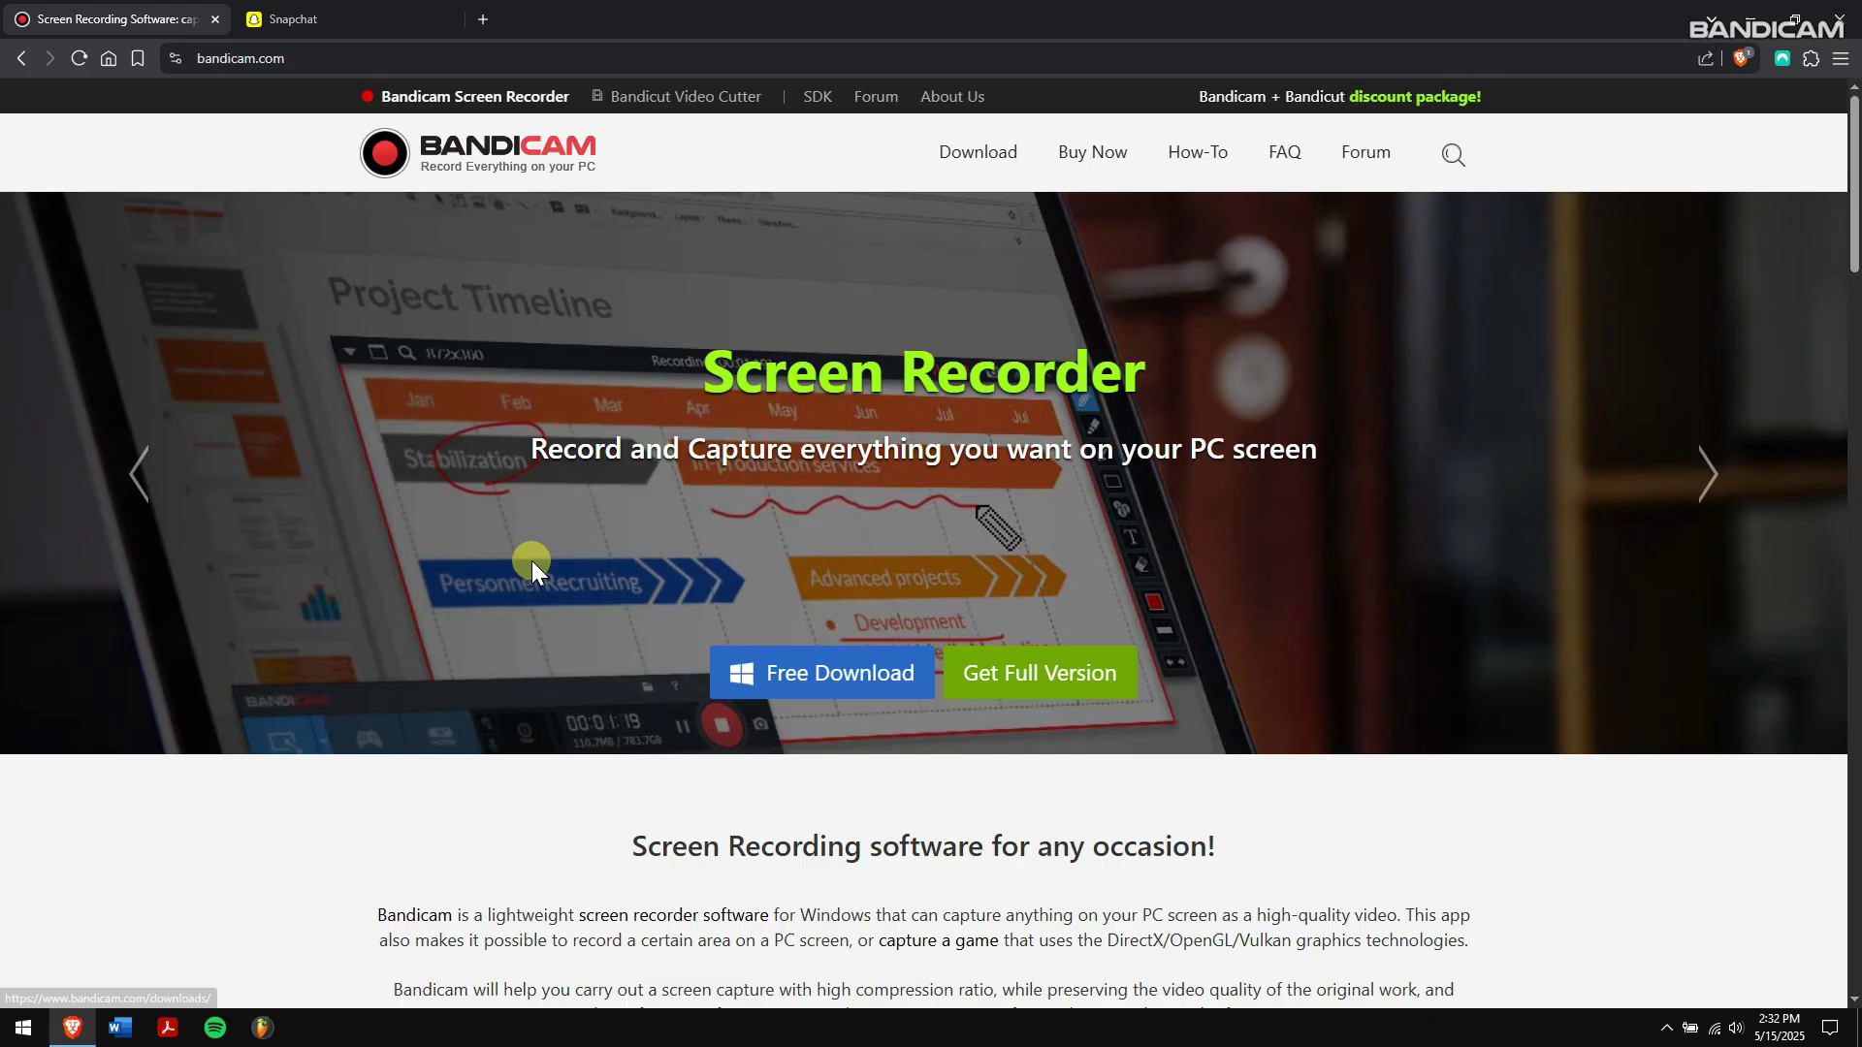
{"action": "left_click", "coordinate": [332, 28]}
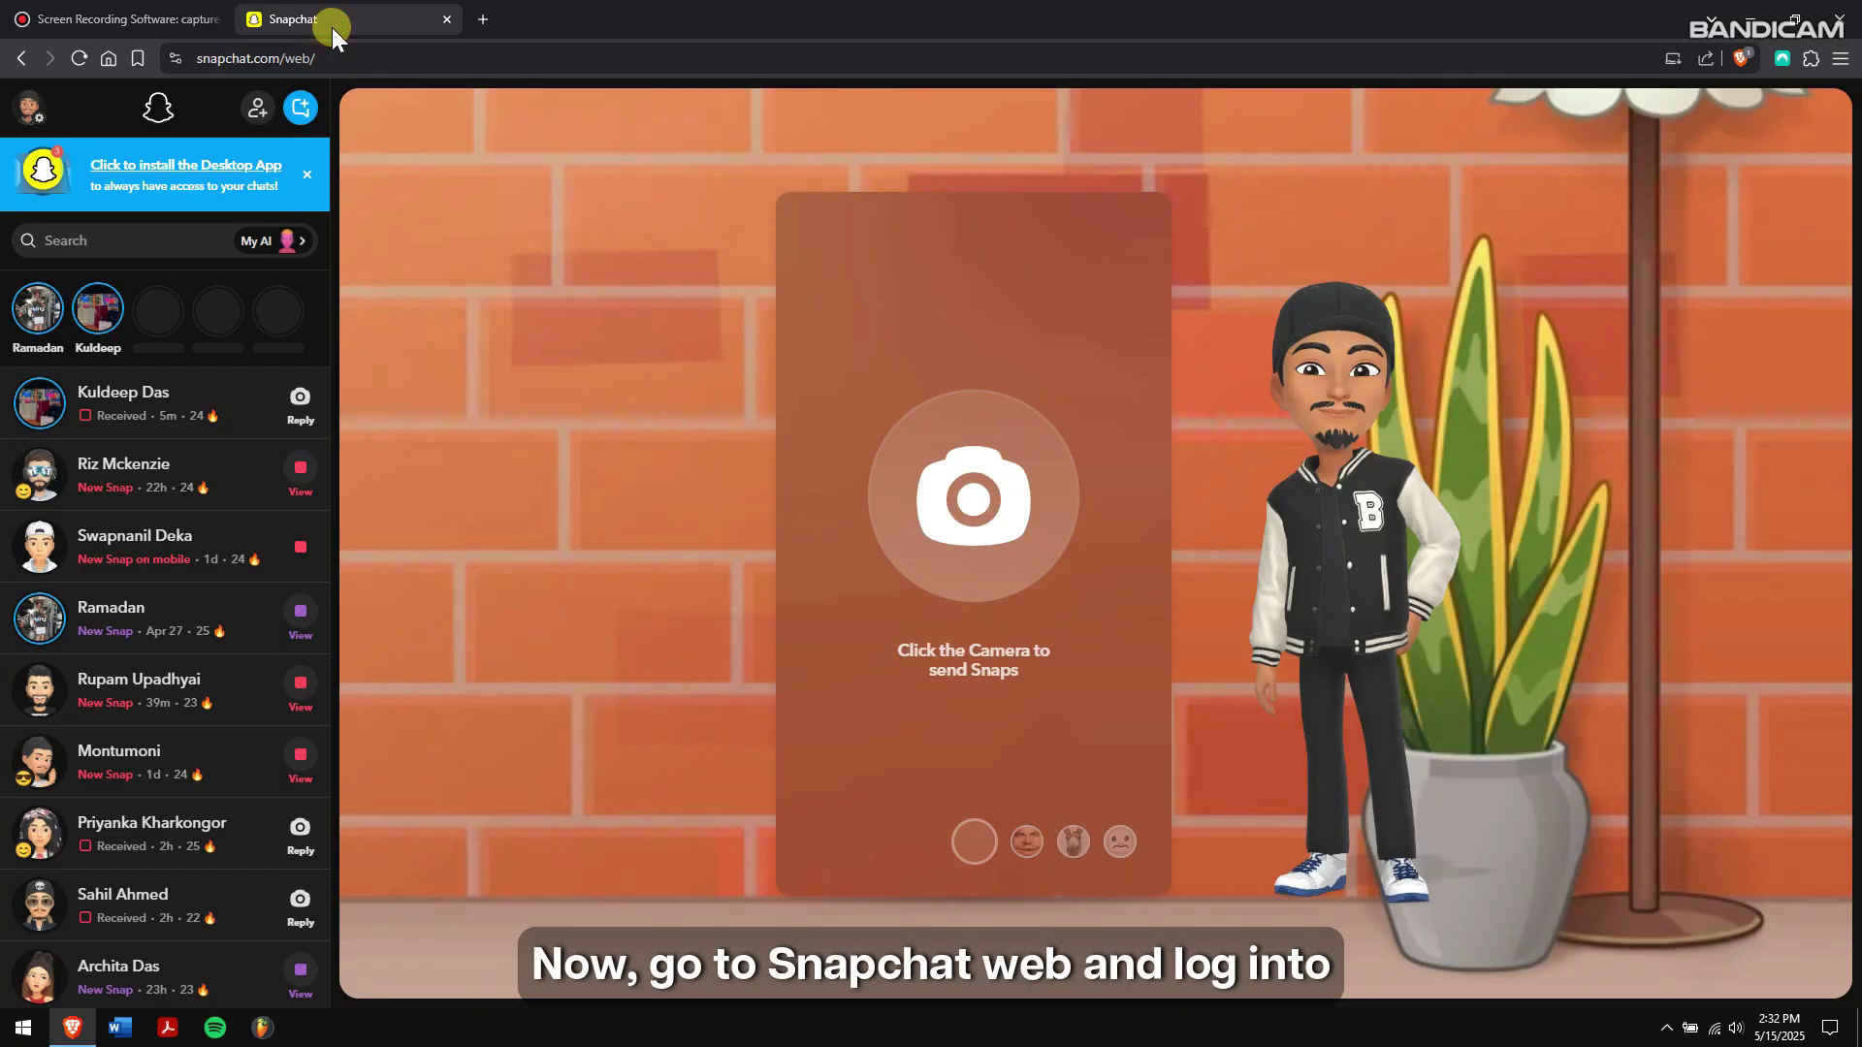
{"action": "left_click", "coordinate": [187, 491]}
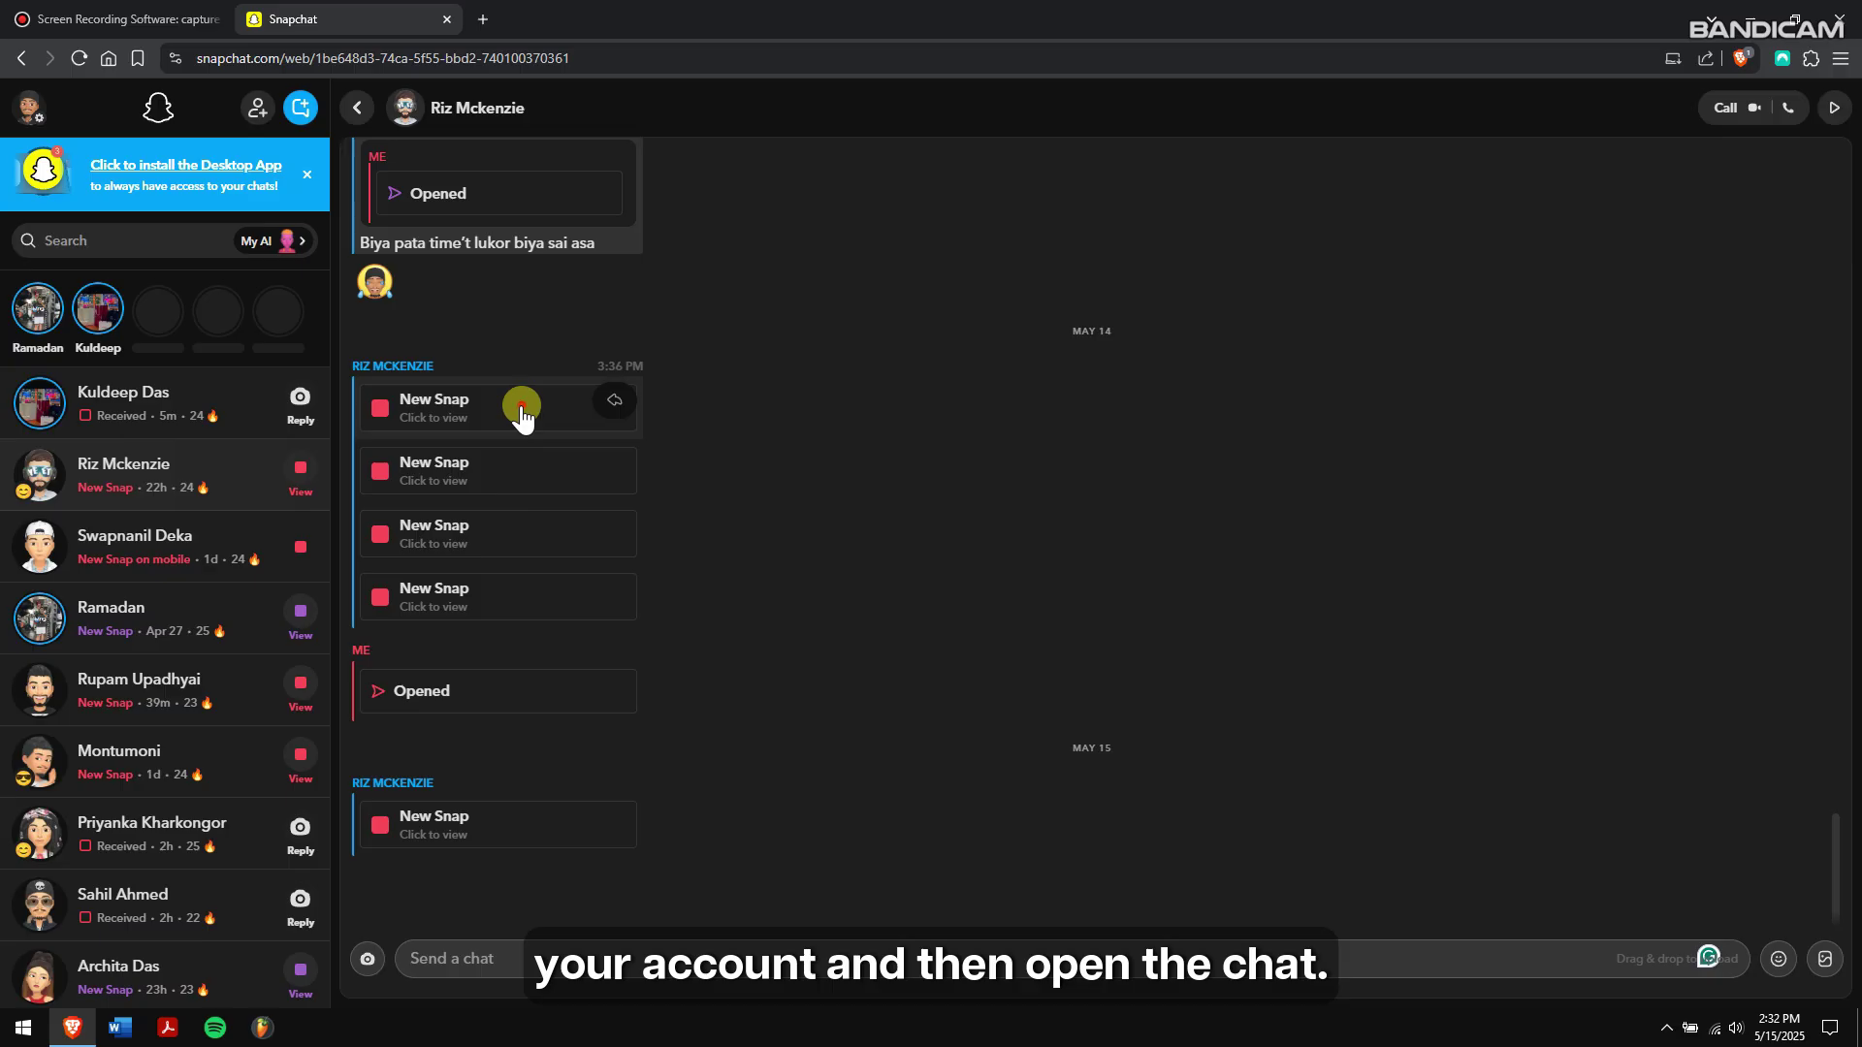
{"action": "left_click", "coordinate": [521, 410]}
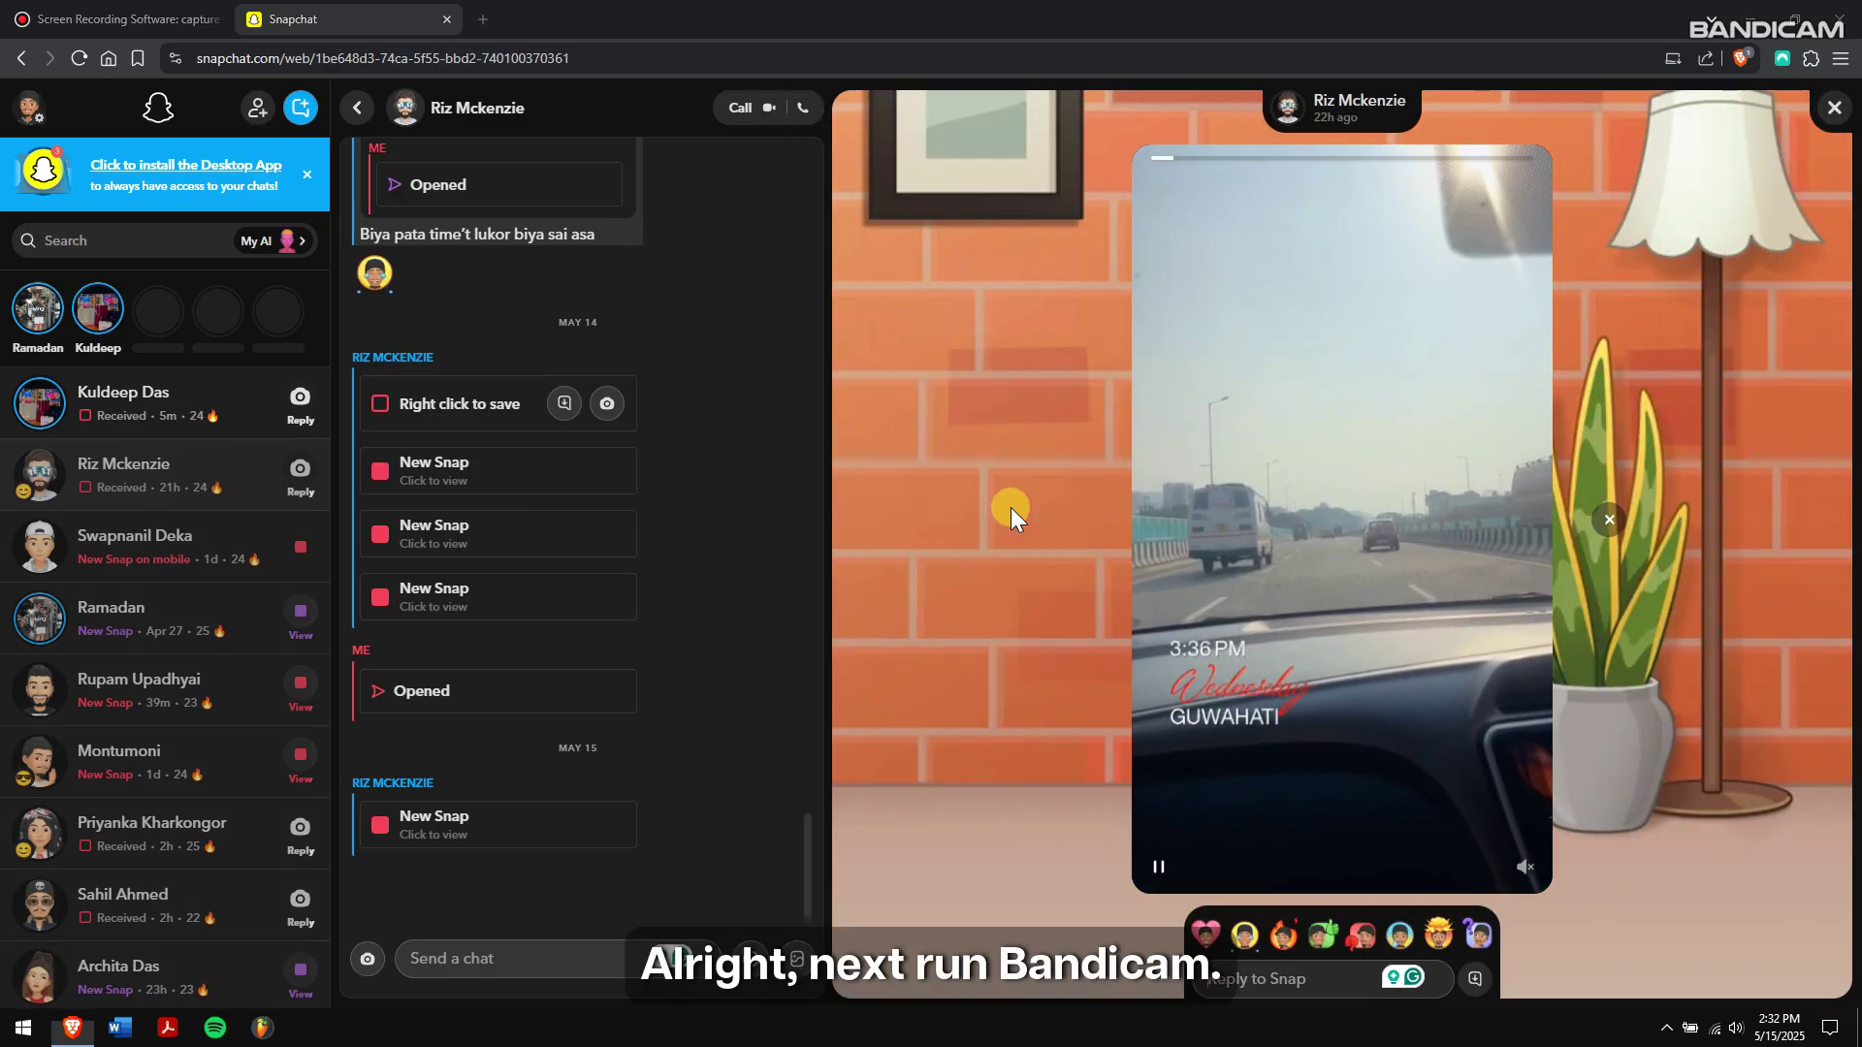
Launch Bandicam and draw a specific-window recording area around the Snap viewer
{"action": "key", "text": "super"}
{"action": "type", "text": "ban"}
{"action": "key", "text": "Return"}
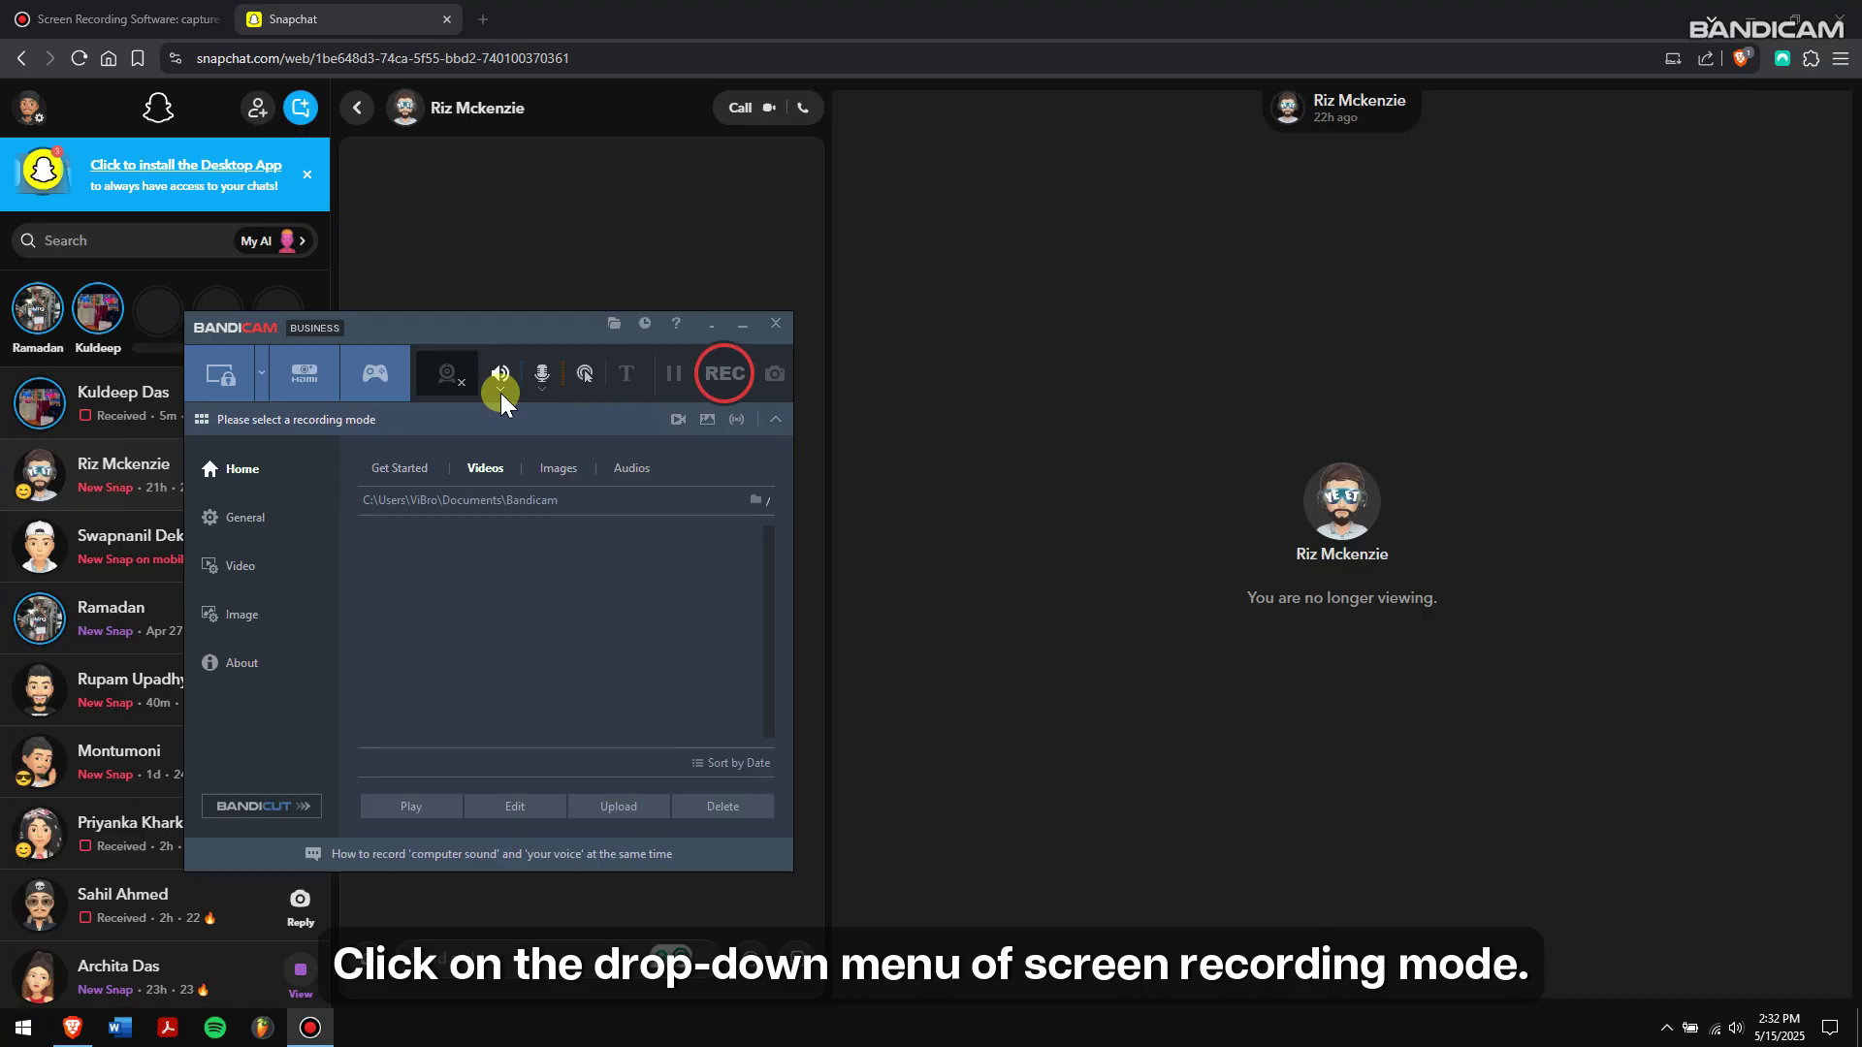
{"action": "left_click", "coordinate": [264, 381]}
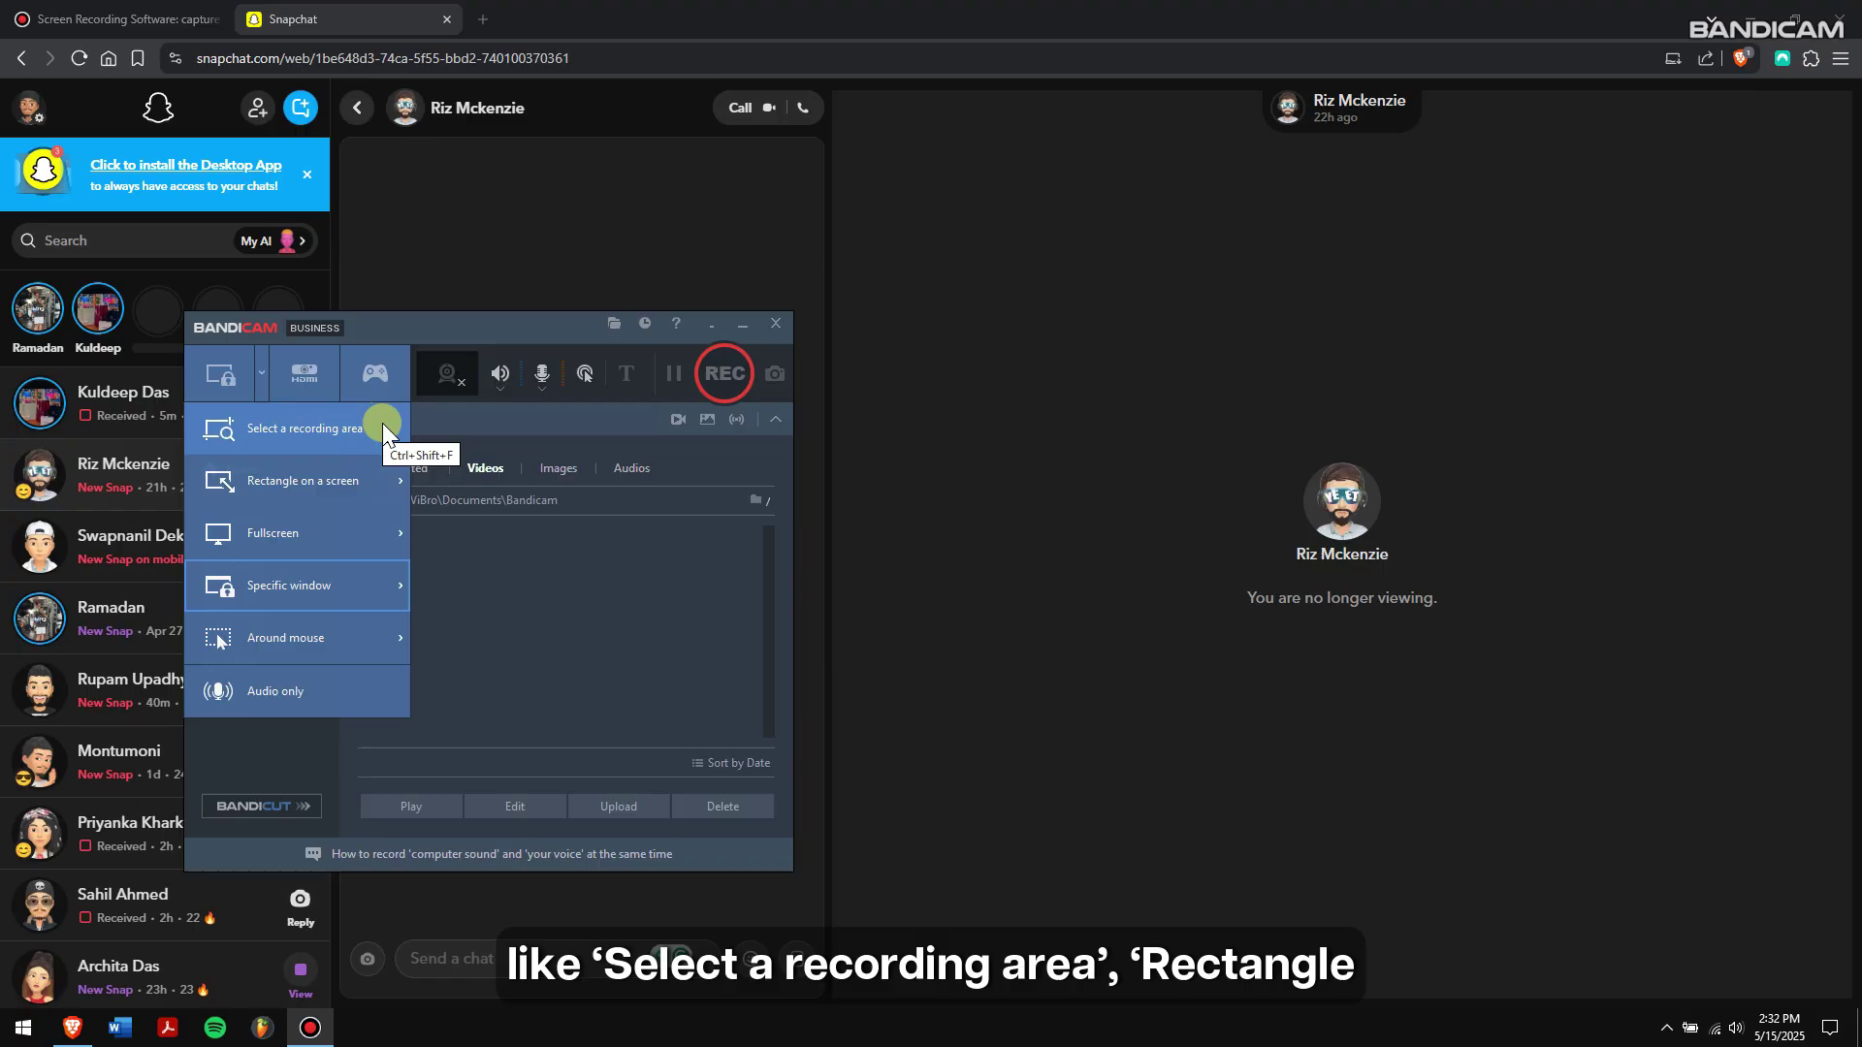
{"action": "mouse_move", "coordinate": [288, 585]}
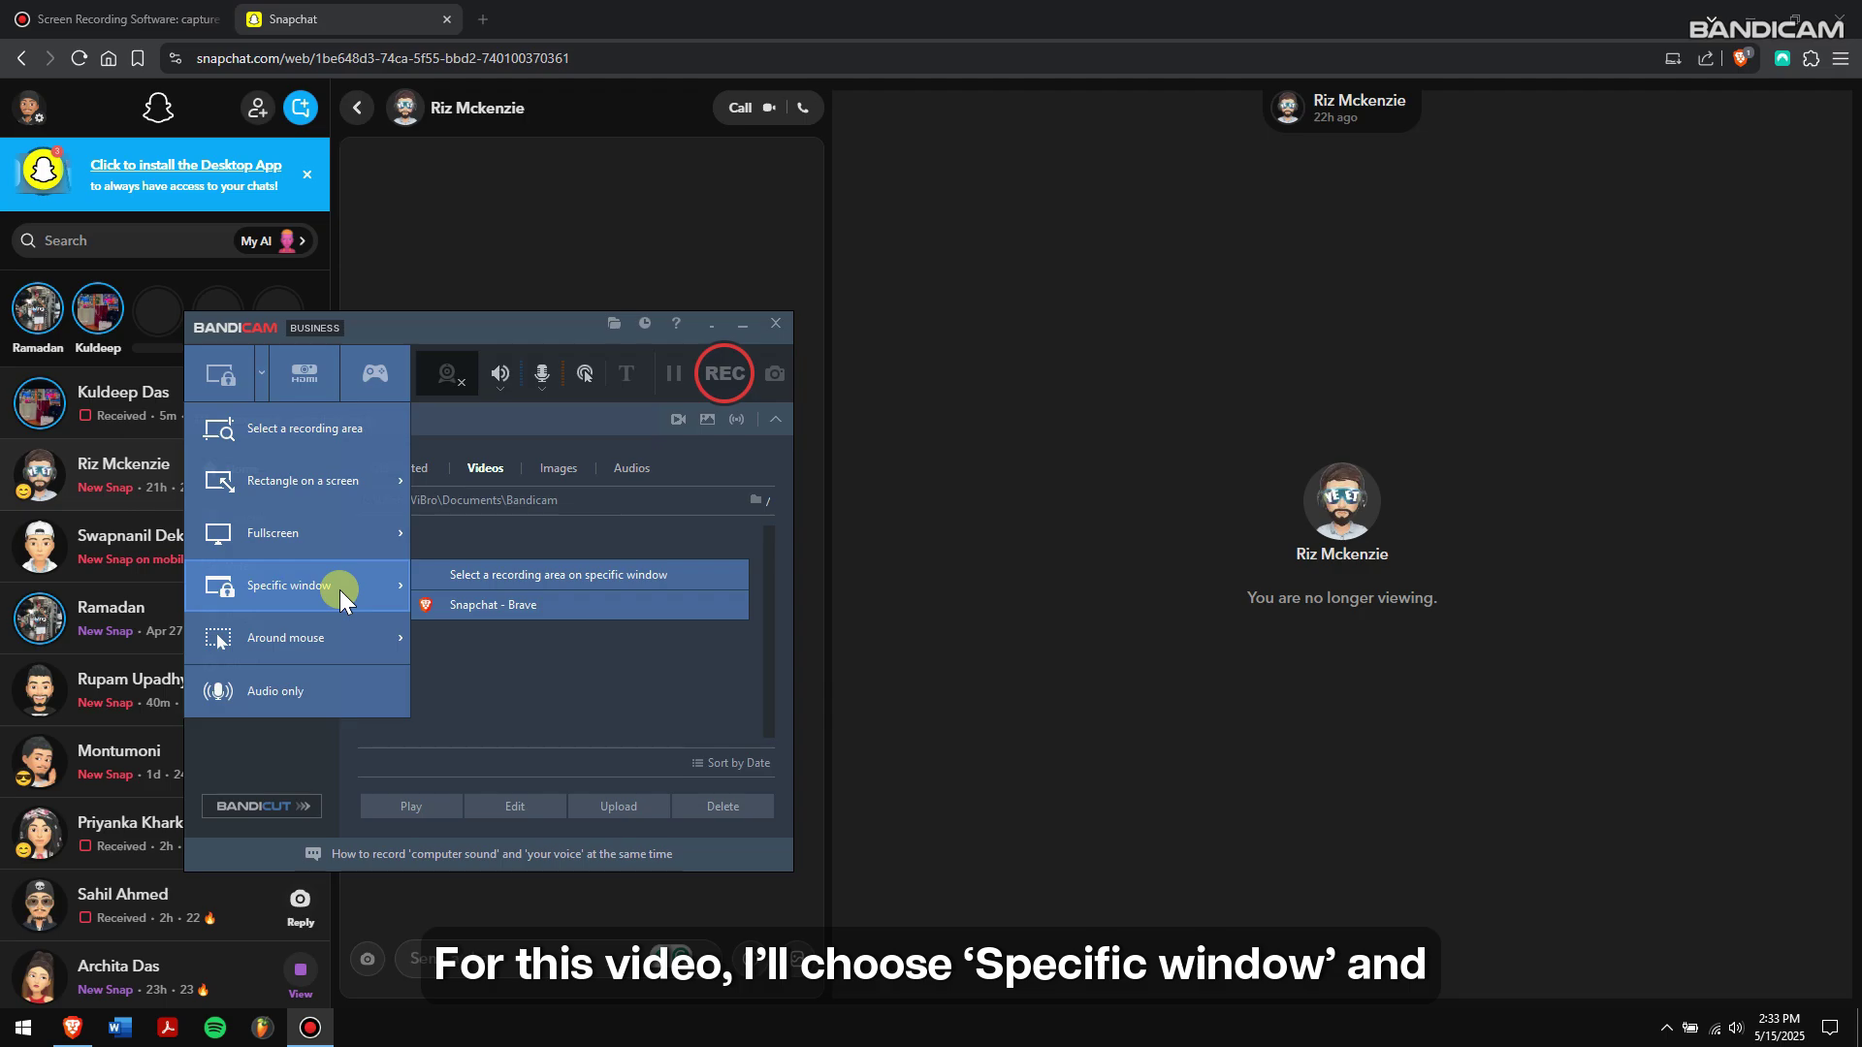
{"action": "left_click", "coordinate": [680, 580]}
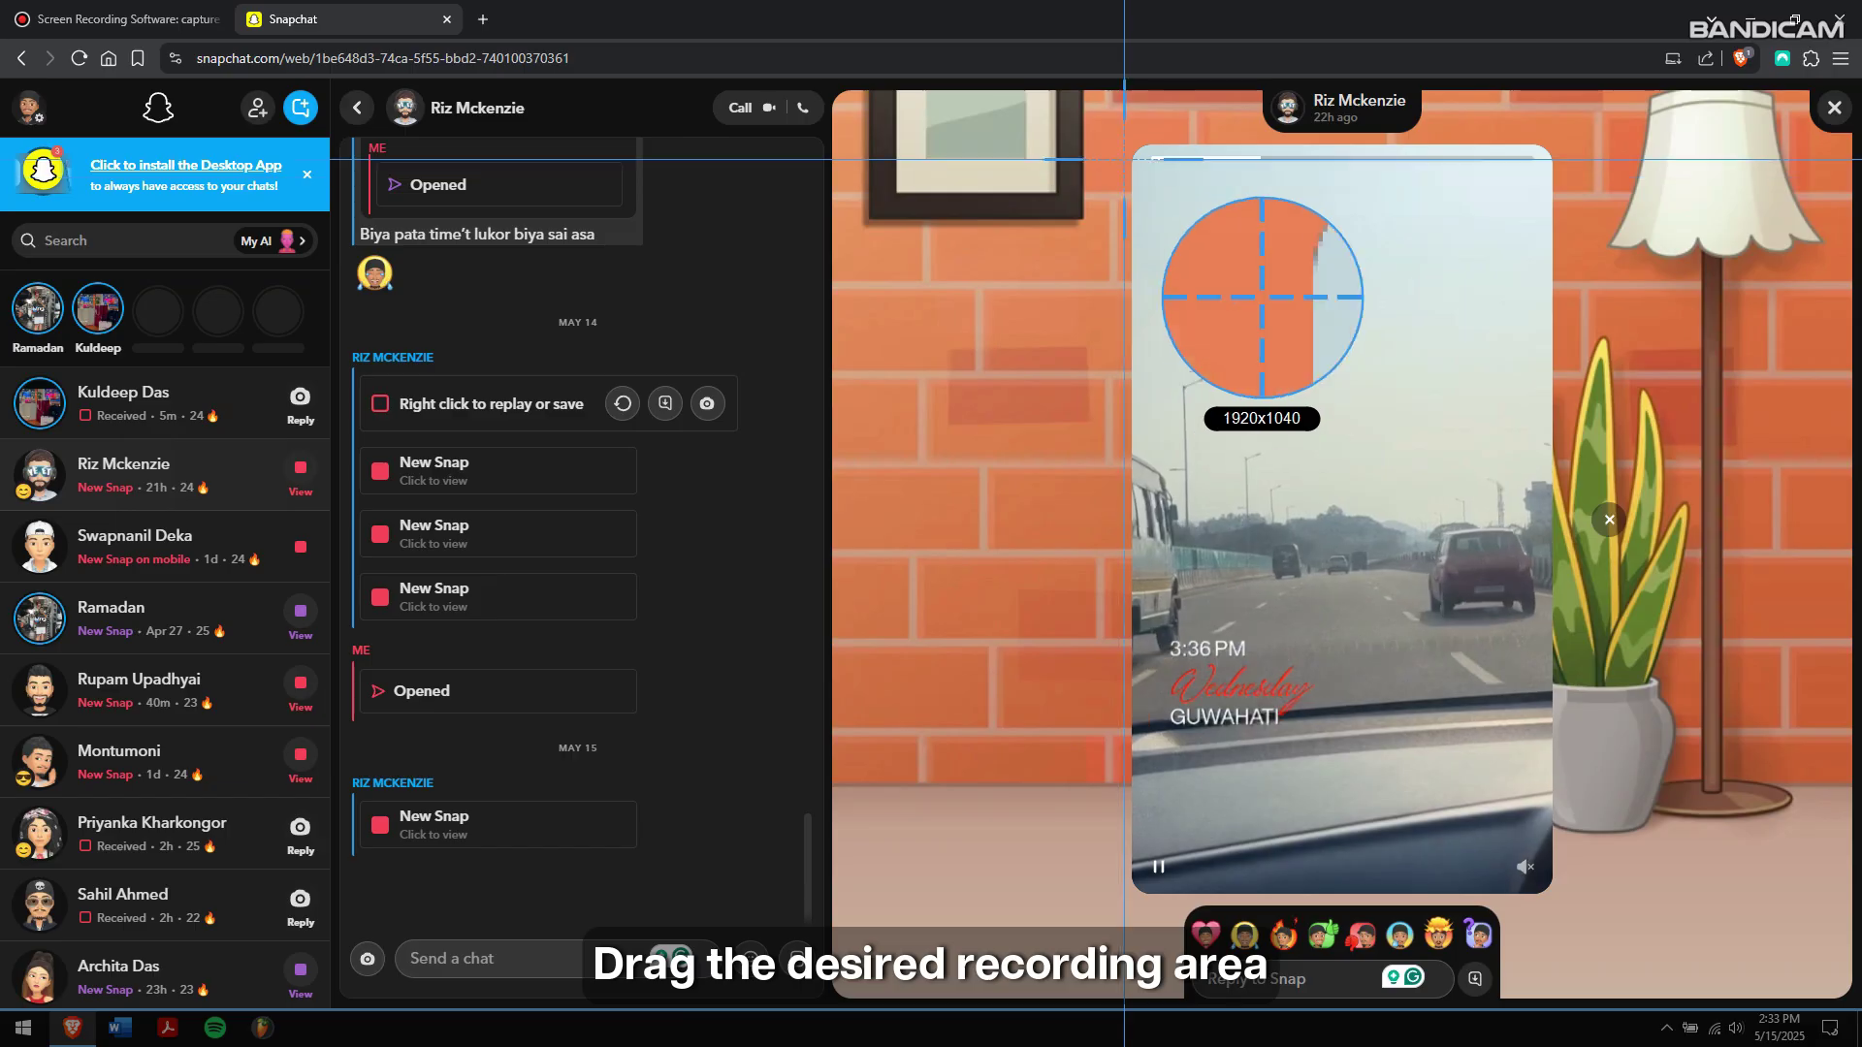
{"action": "left_click_drag", "start_coordinate": [1128, 146], "coordinate": [1562, 892]}
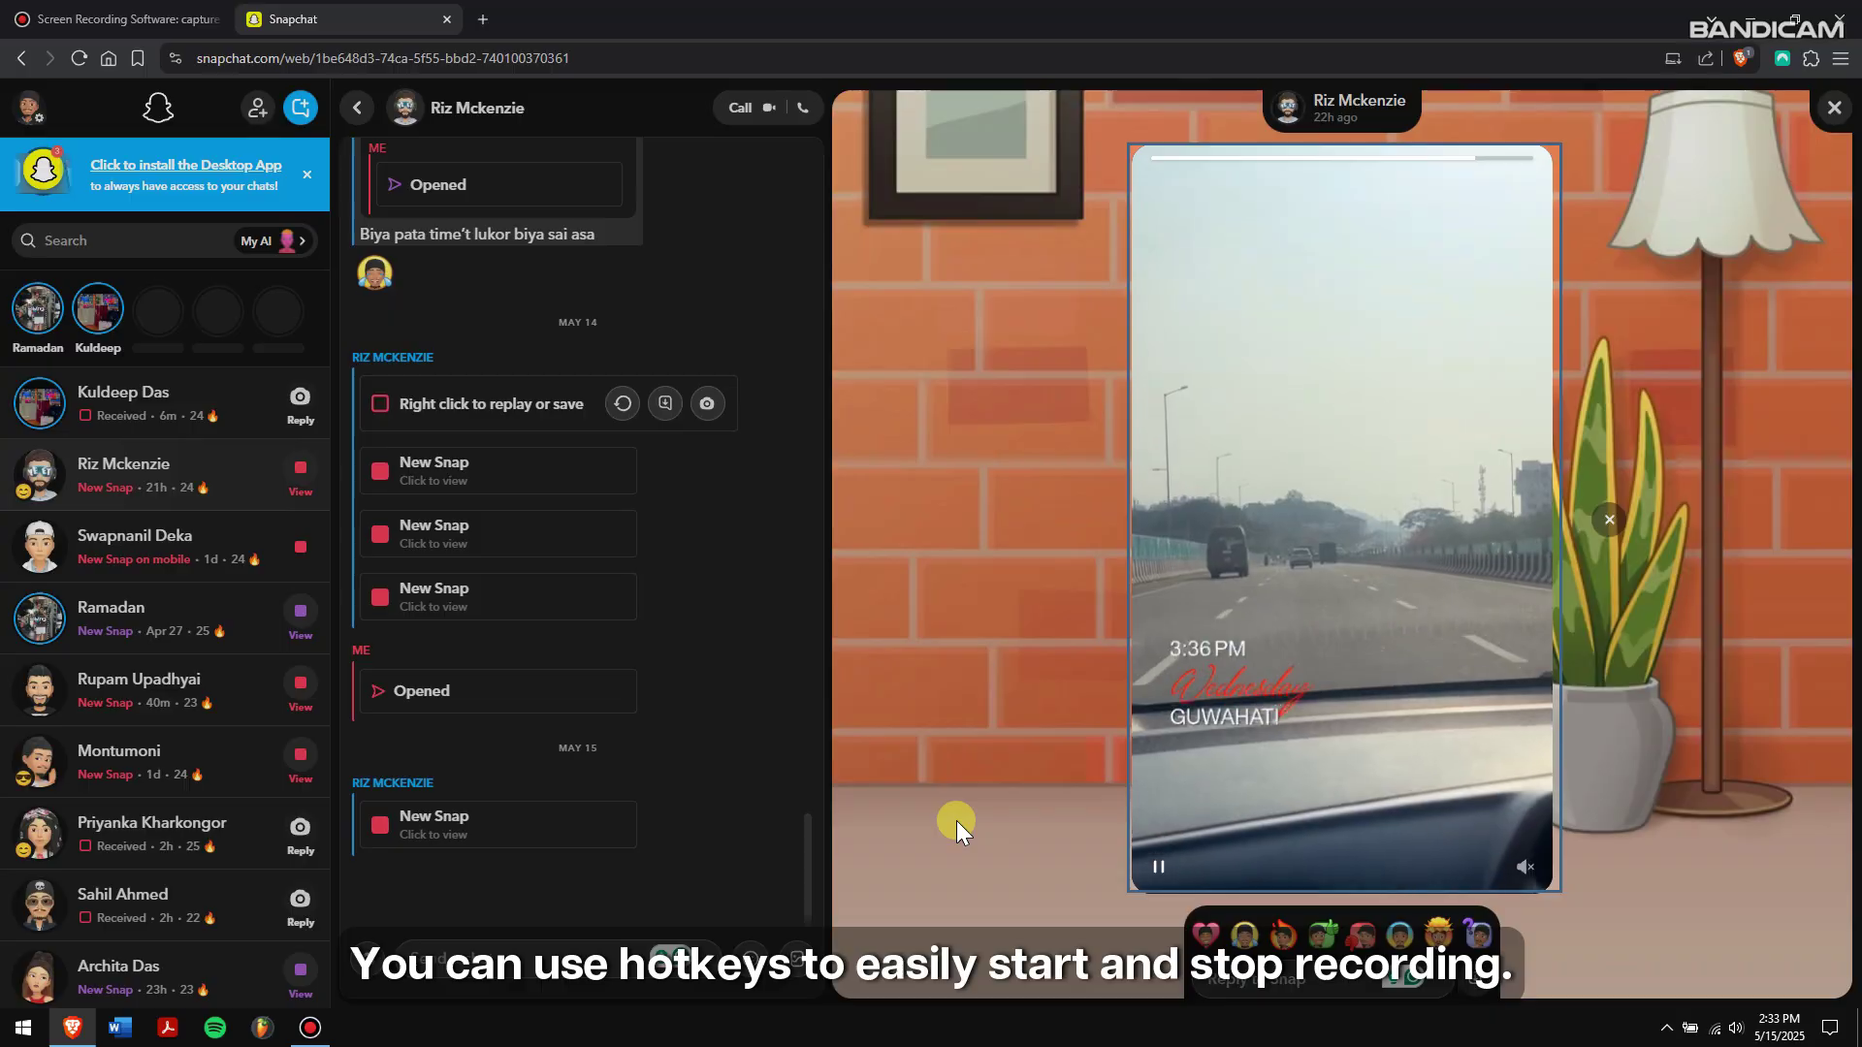
Confirm the area, check the Shift+F1 record/stop hotkey under Video, and minimize Bandicam
{"action": "key", "text": "F12"}
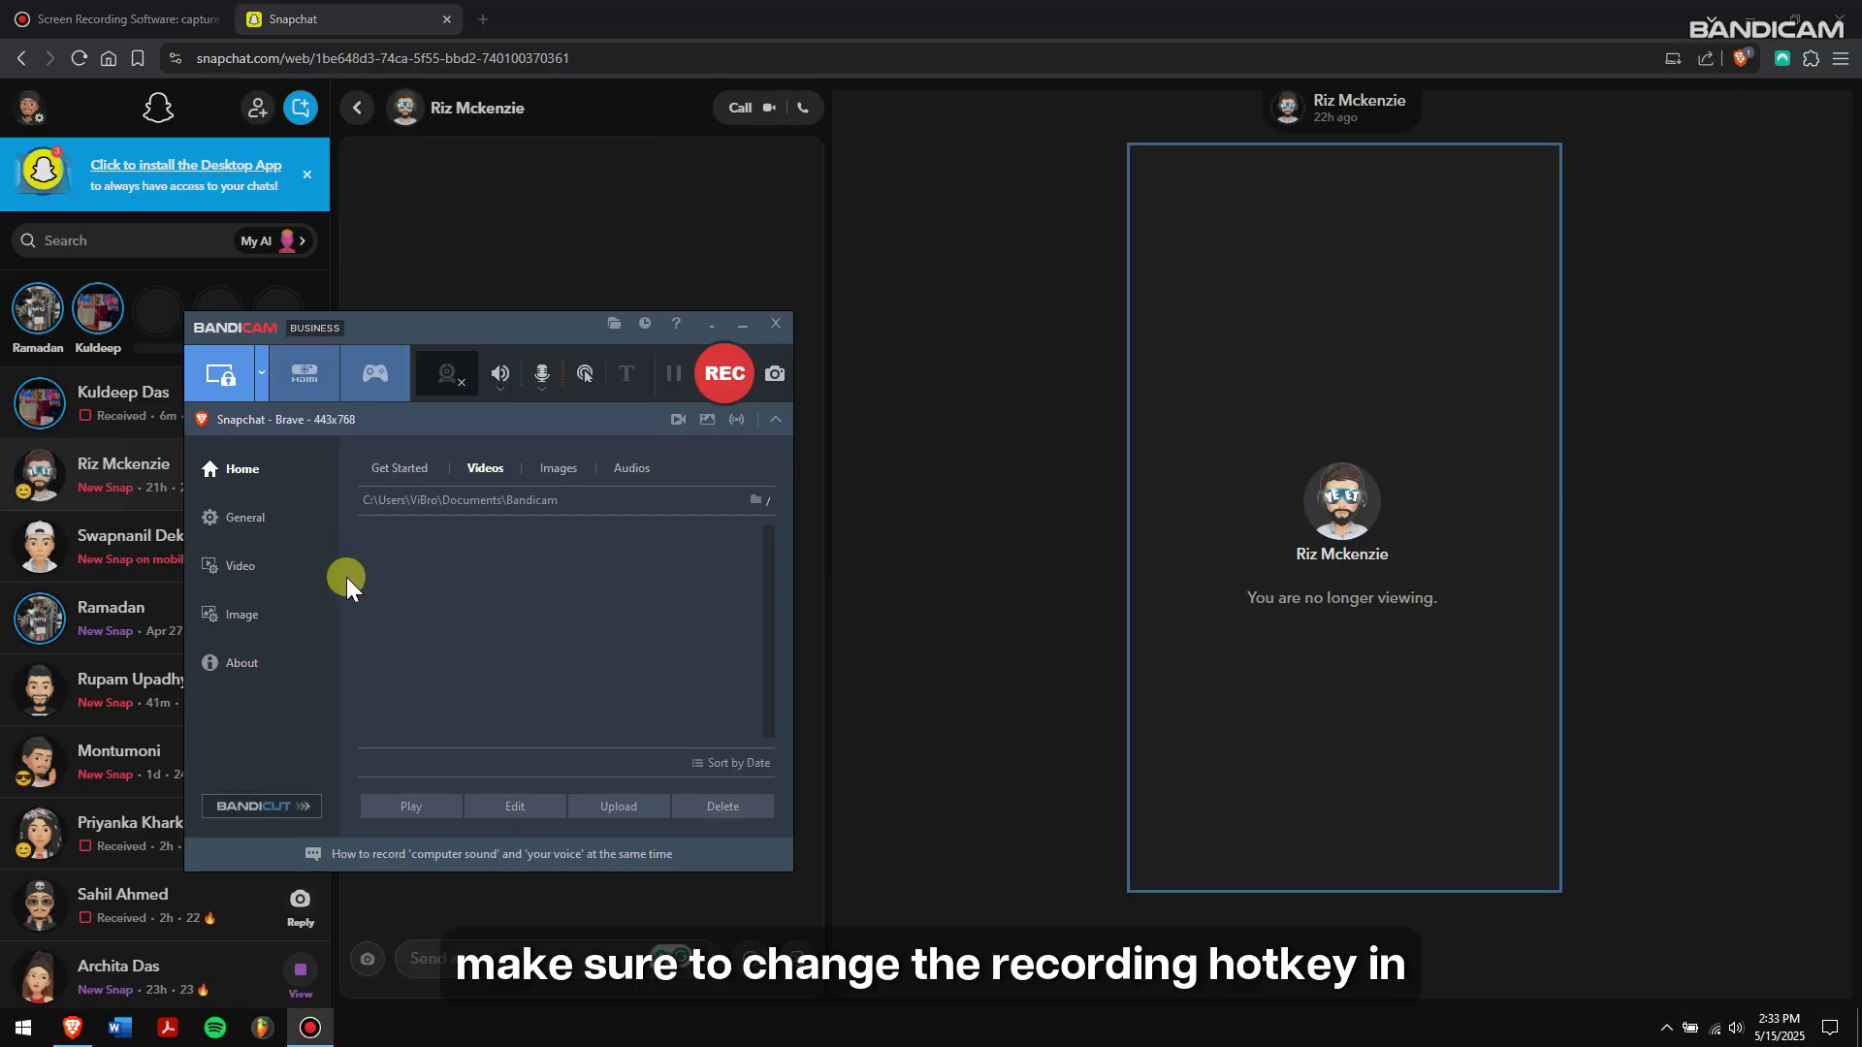
{"action": "left_click", "coordinate": [282, 567]}
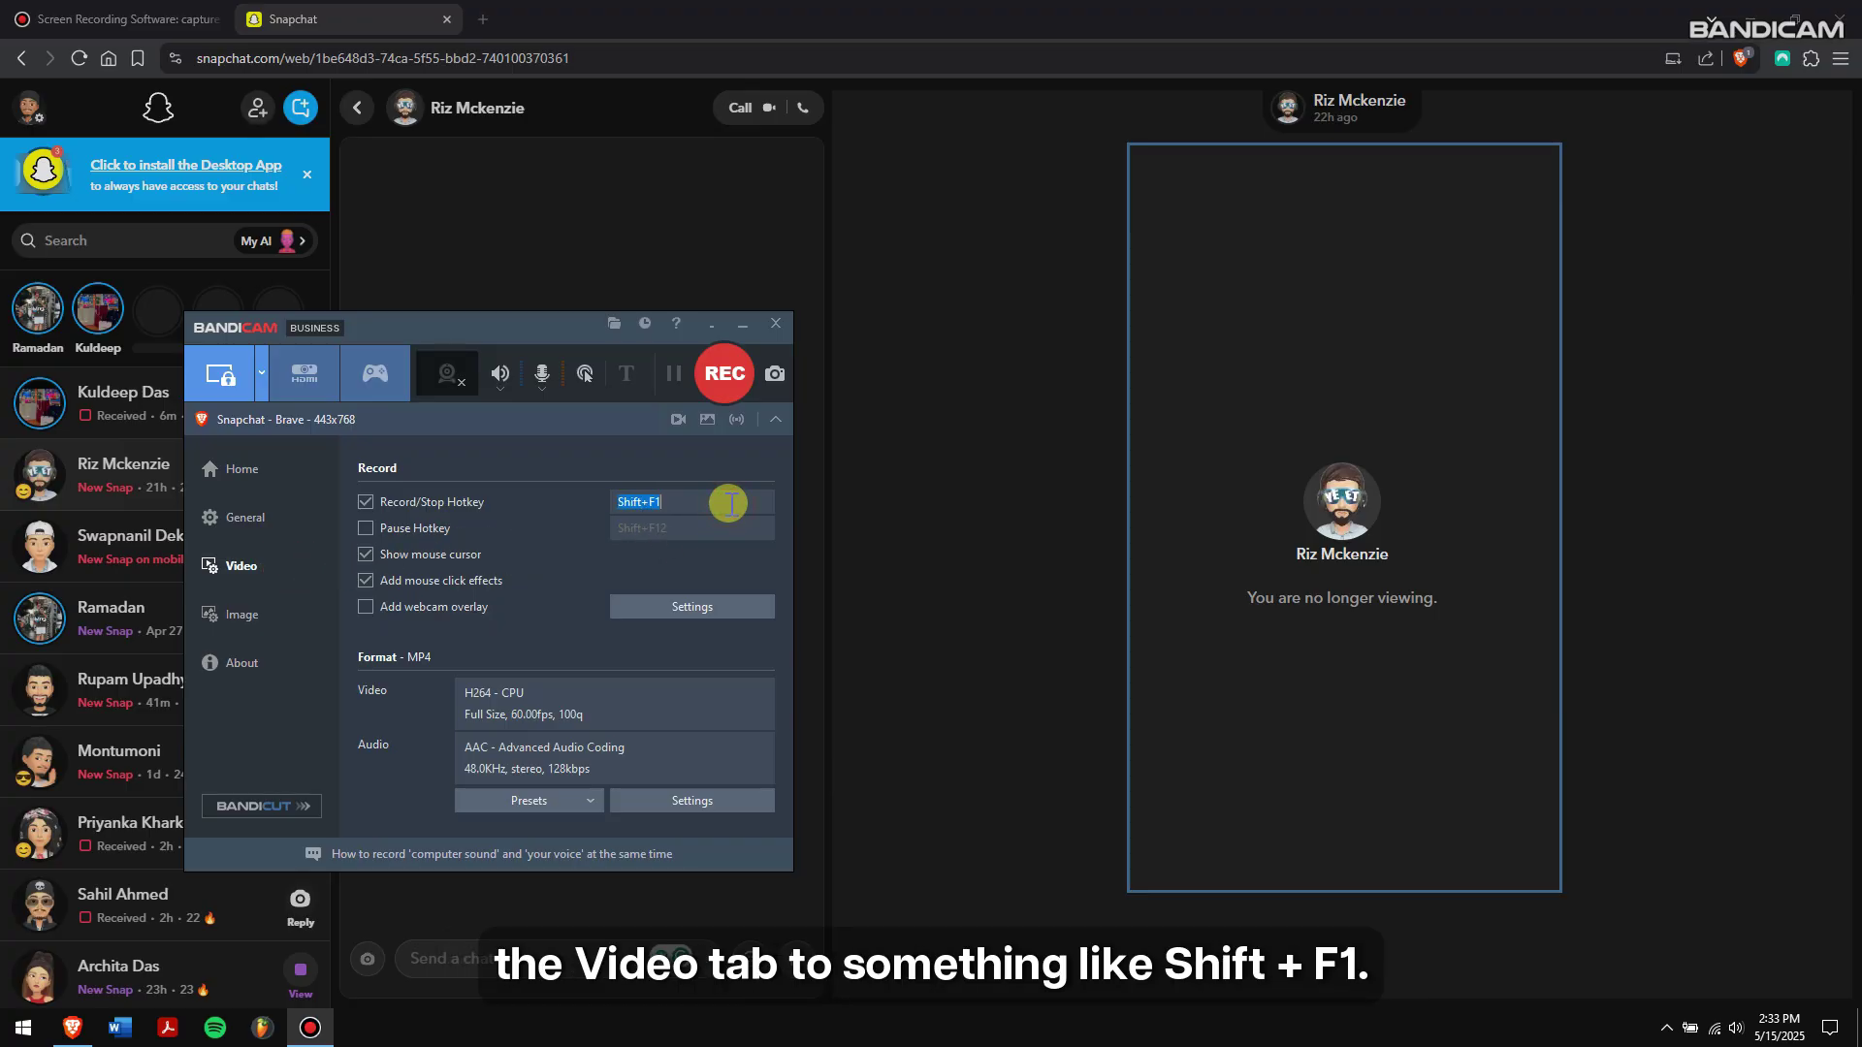
{"action": "left_click", "coordinate": [744, 332]}
{"action": "left_click", "coordinate": [1229, 368]}
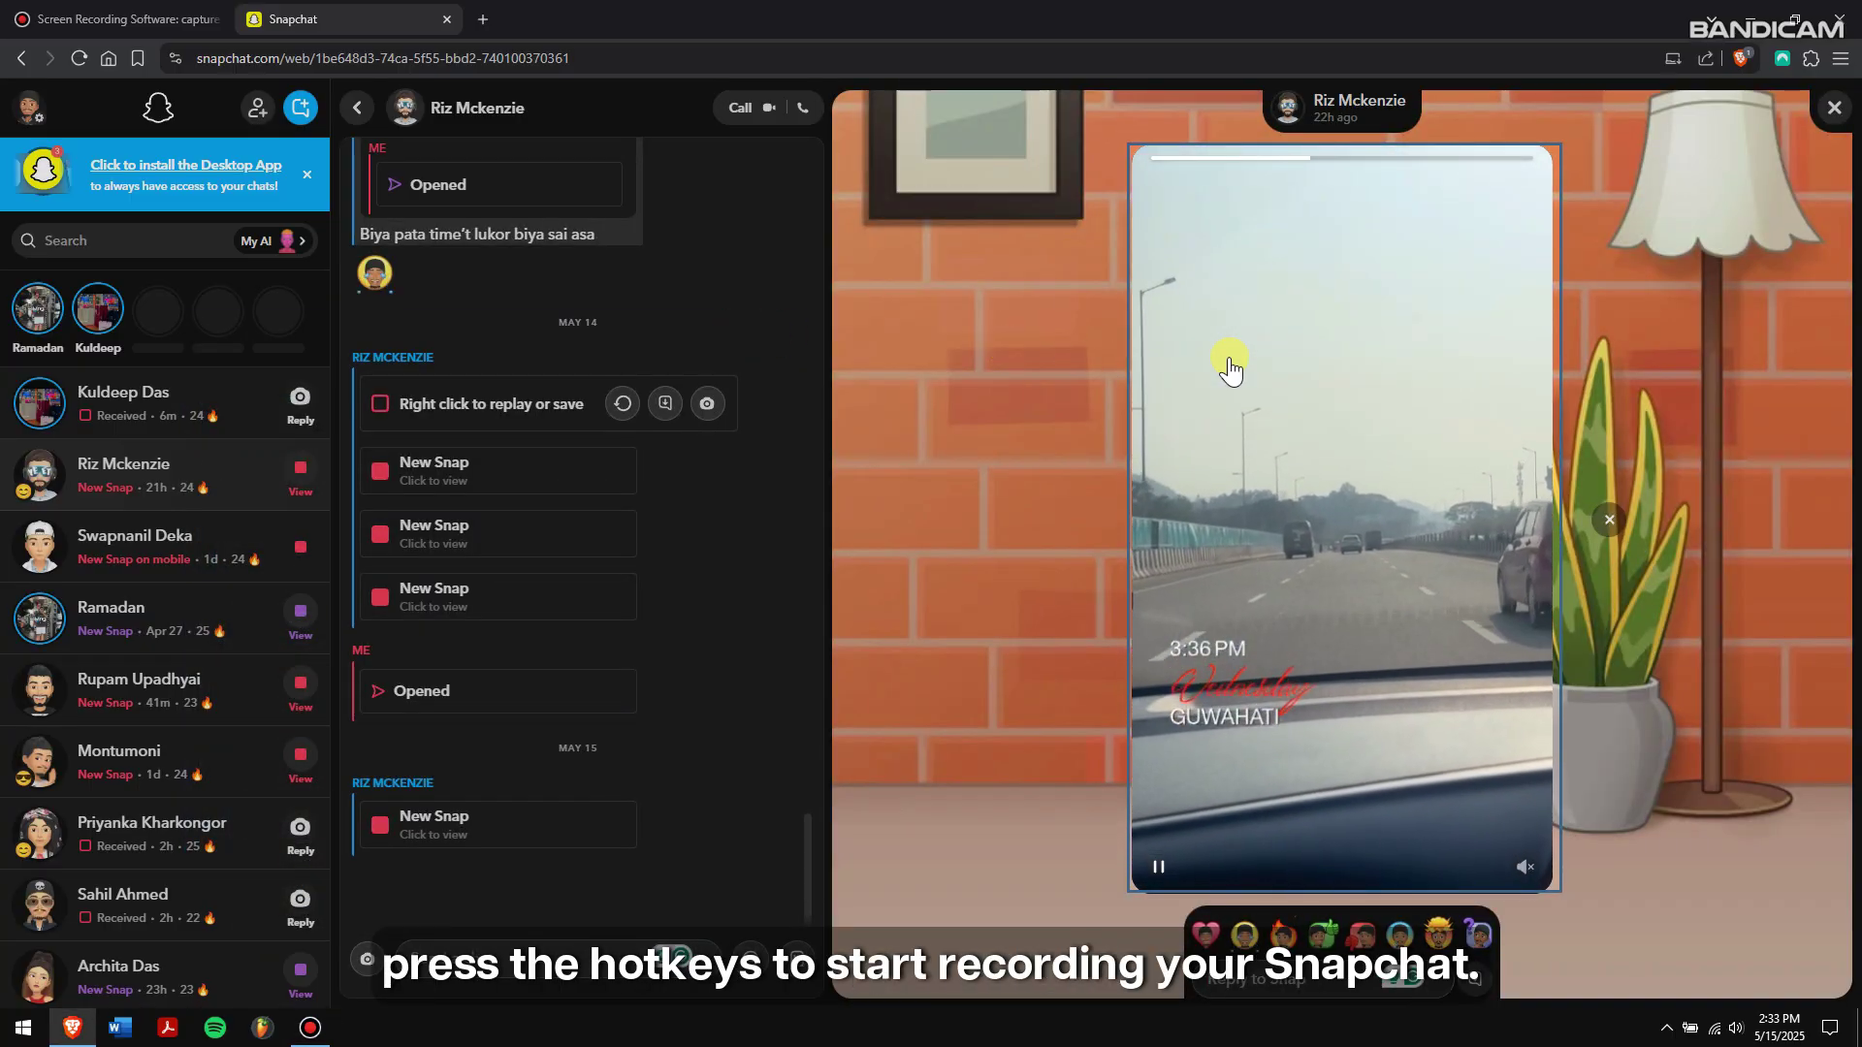
{"action": "left_click", "coordinate": [565, 473]}
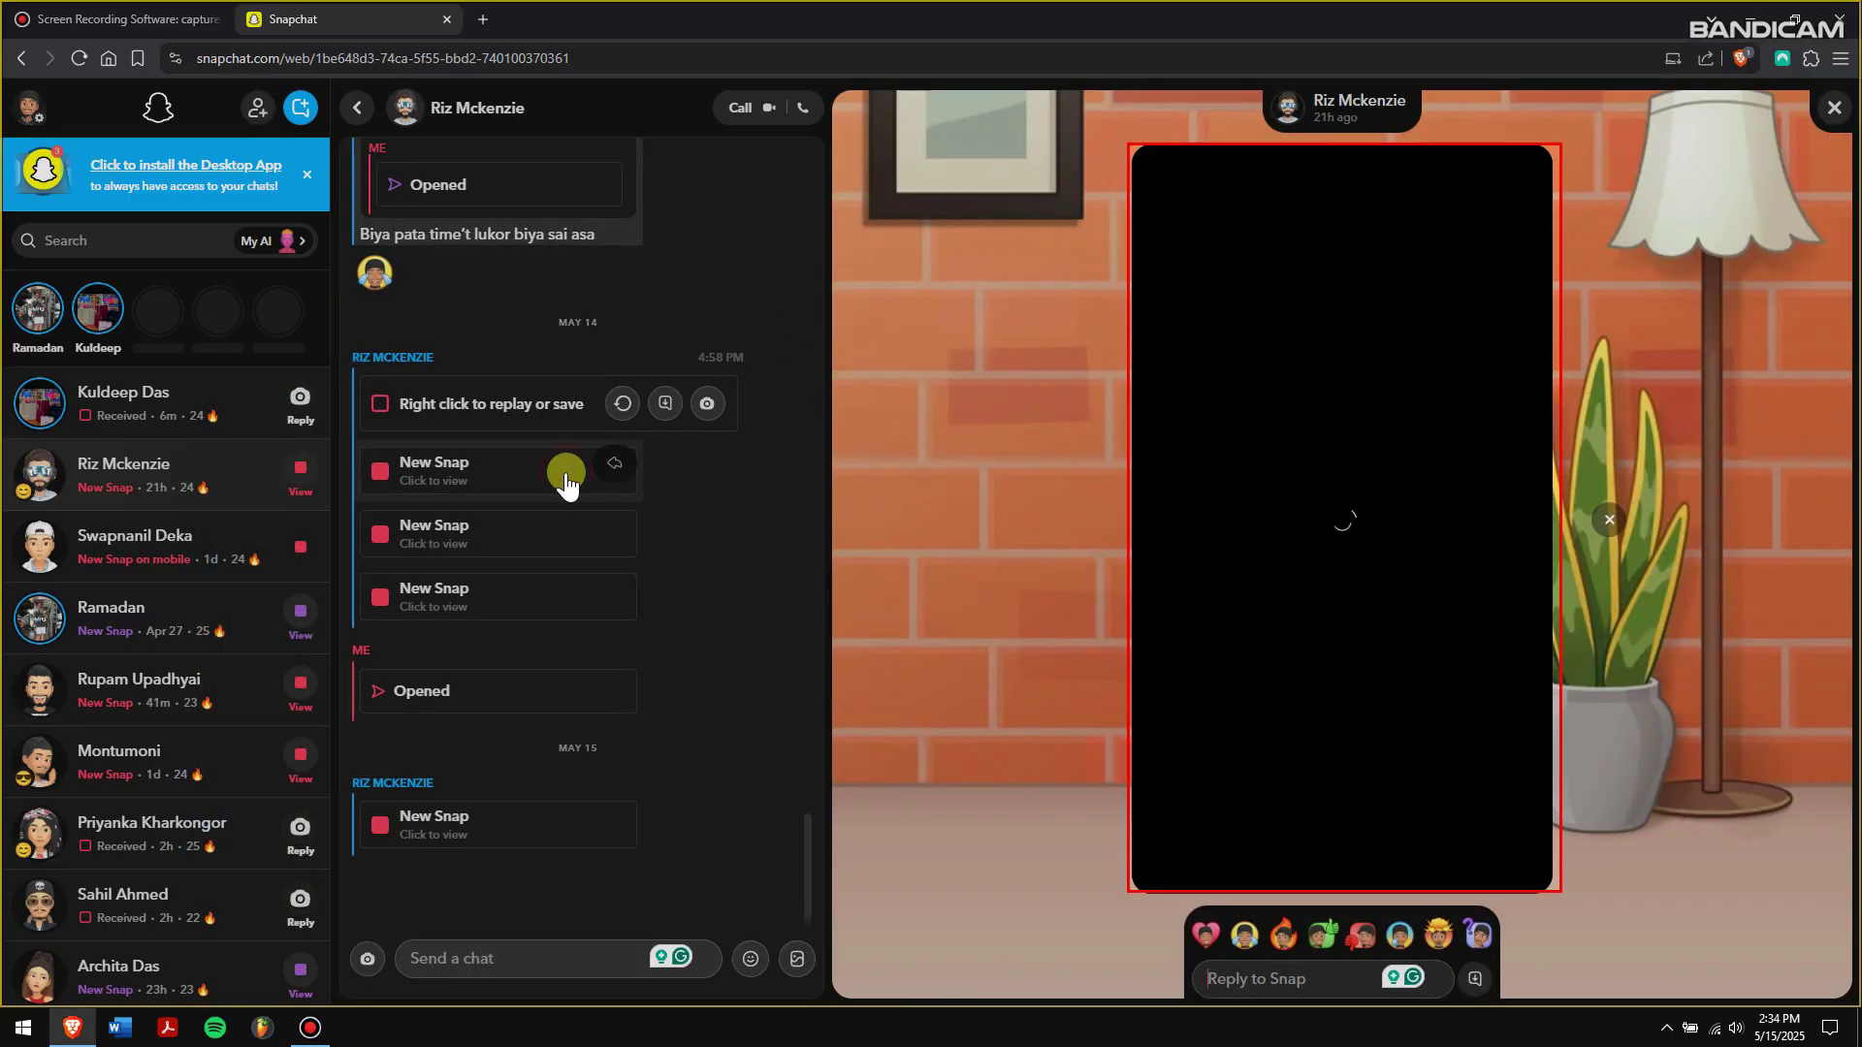
{"action": "left_click", "coordinate": [538, 534]}
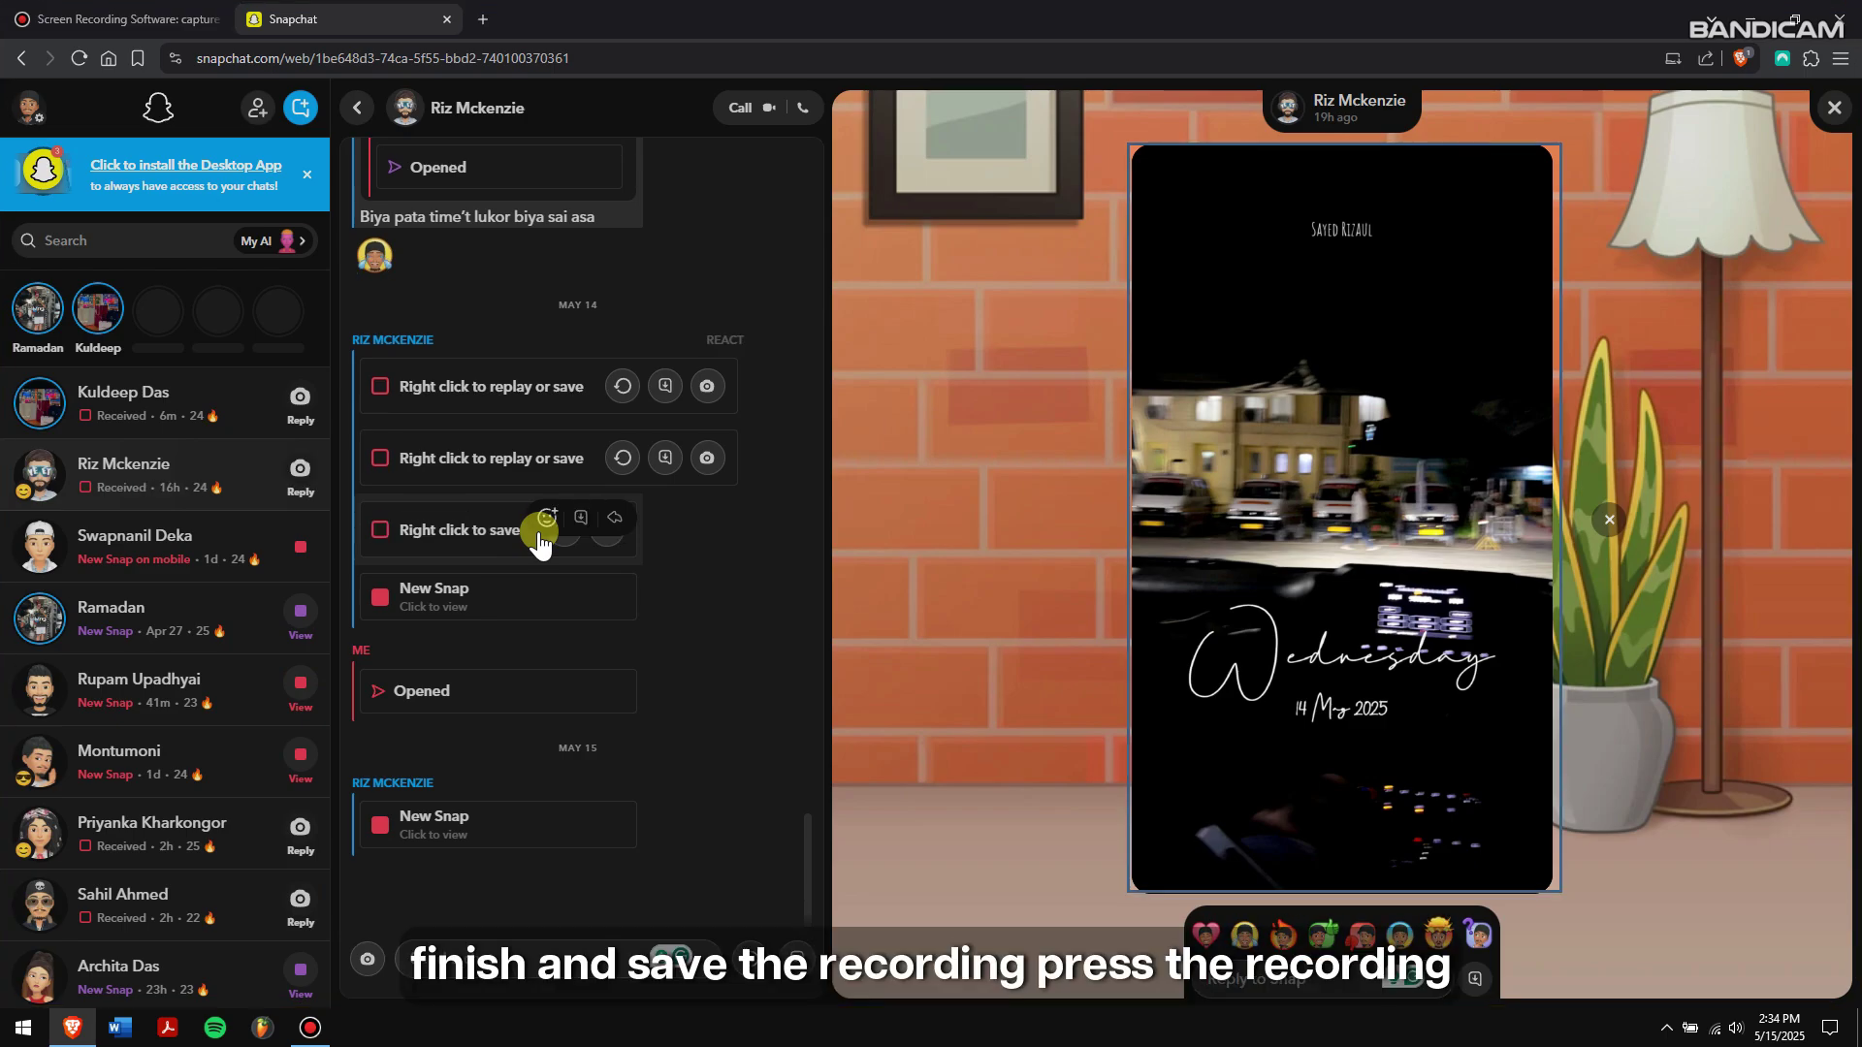
Bring Bandicam forward and select the recorded 11-second MP4 in the Videos list
{"action": "left_click", "coordinate": [321, 1028]}
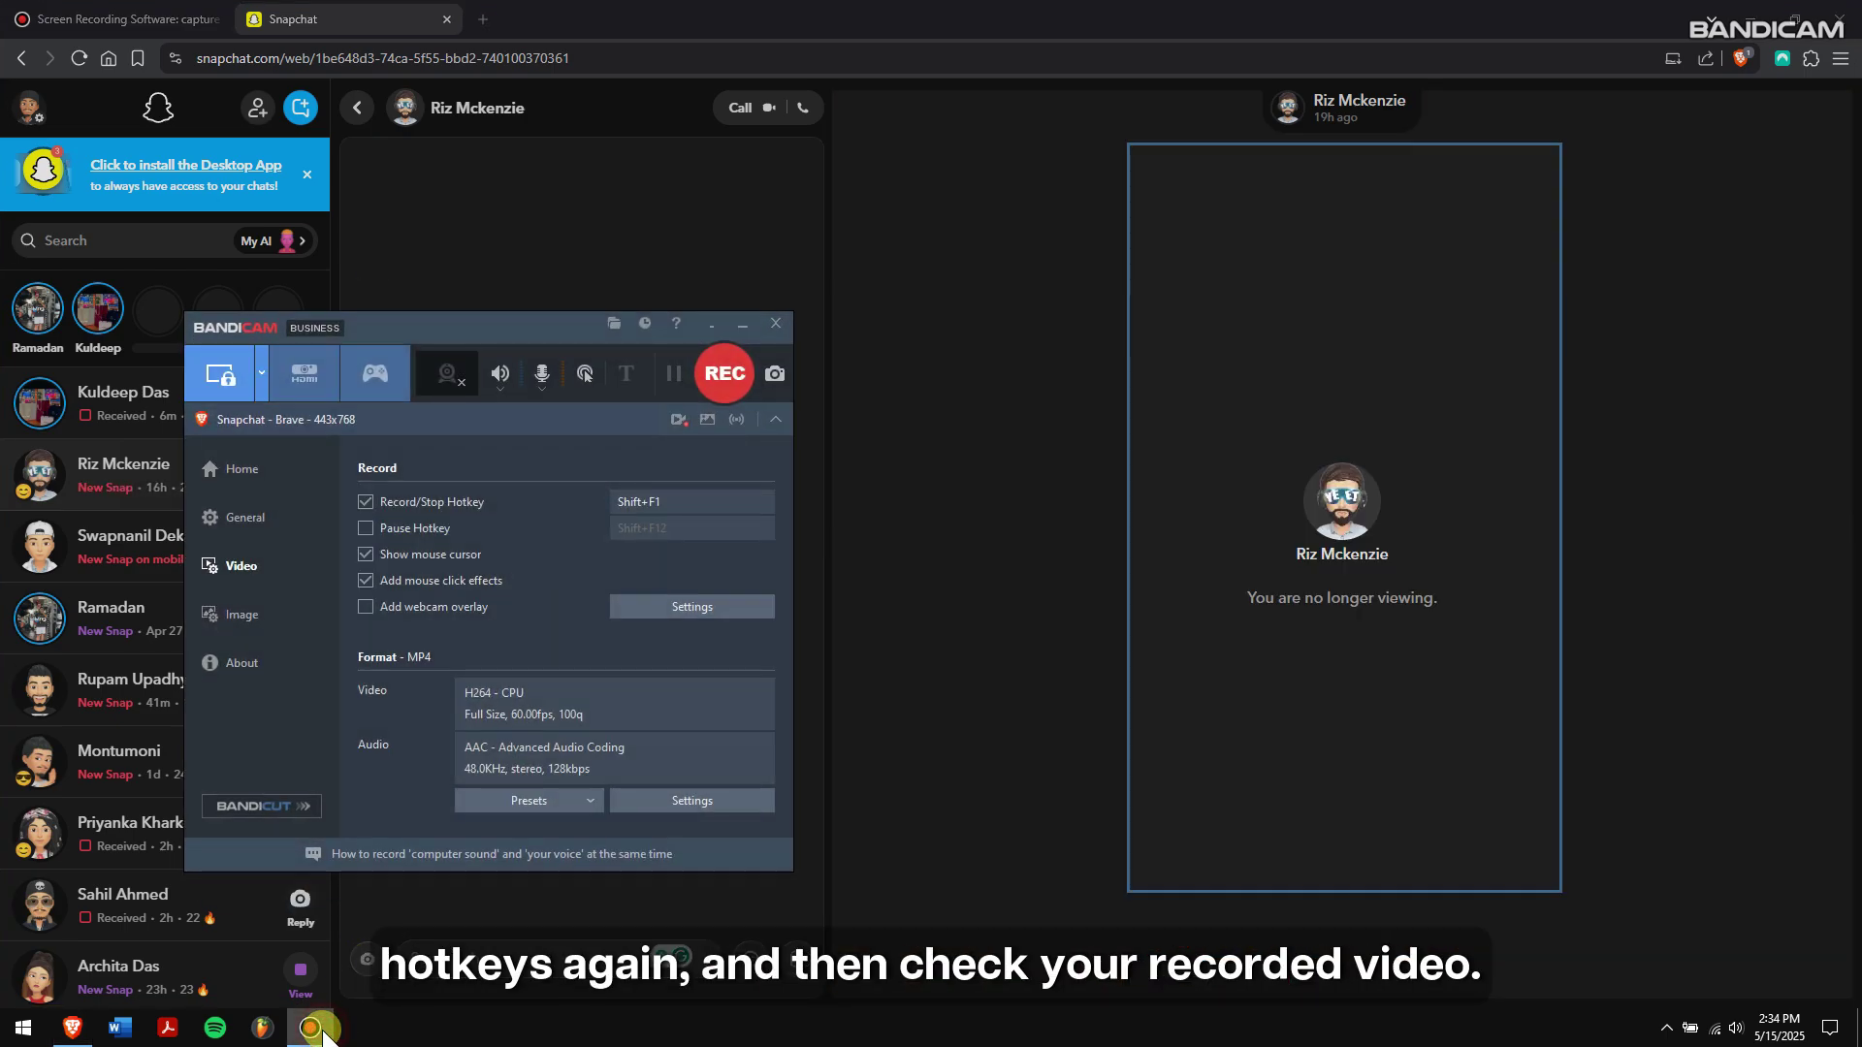
{"action": "left_click", "coordinate": [244, 468]}
{"action": "left_click", "coordinate": [458, 535]}
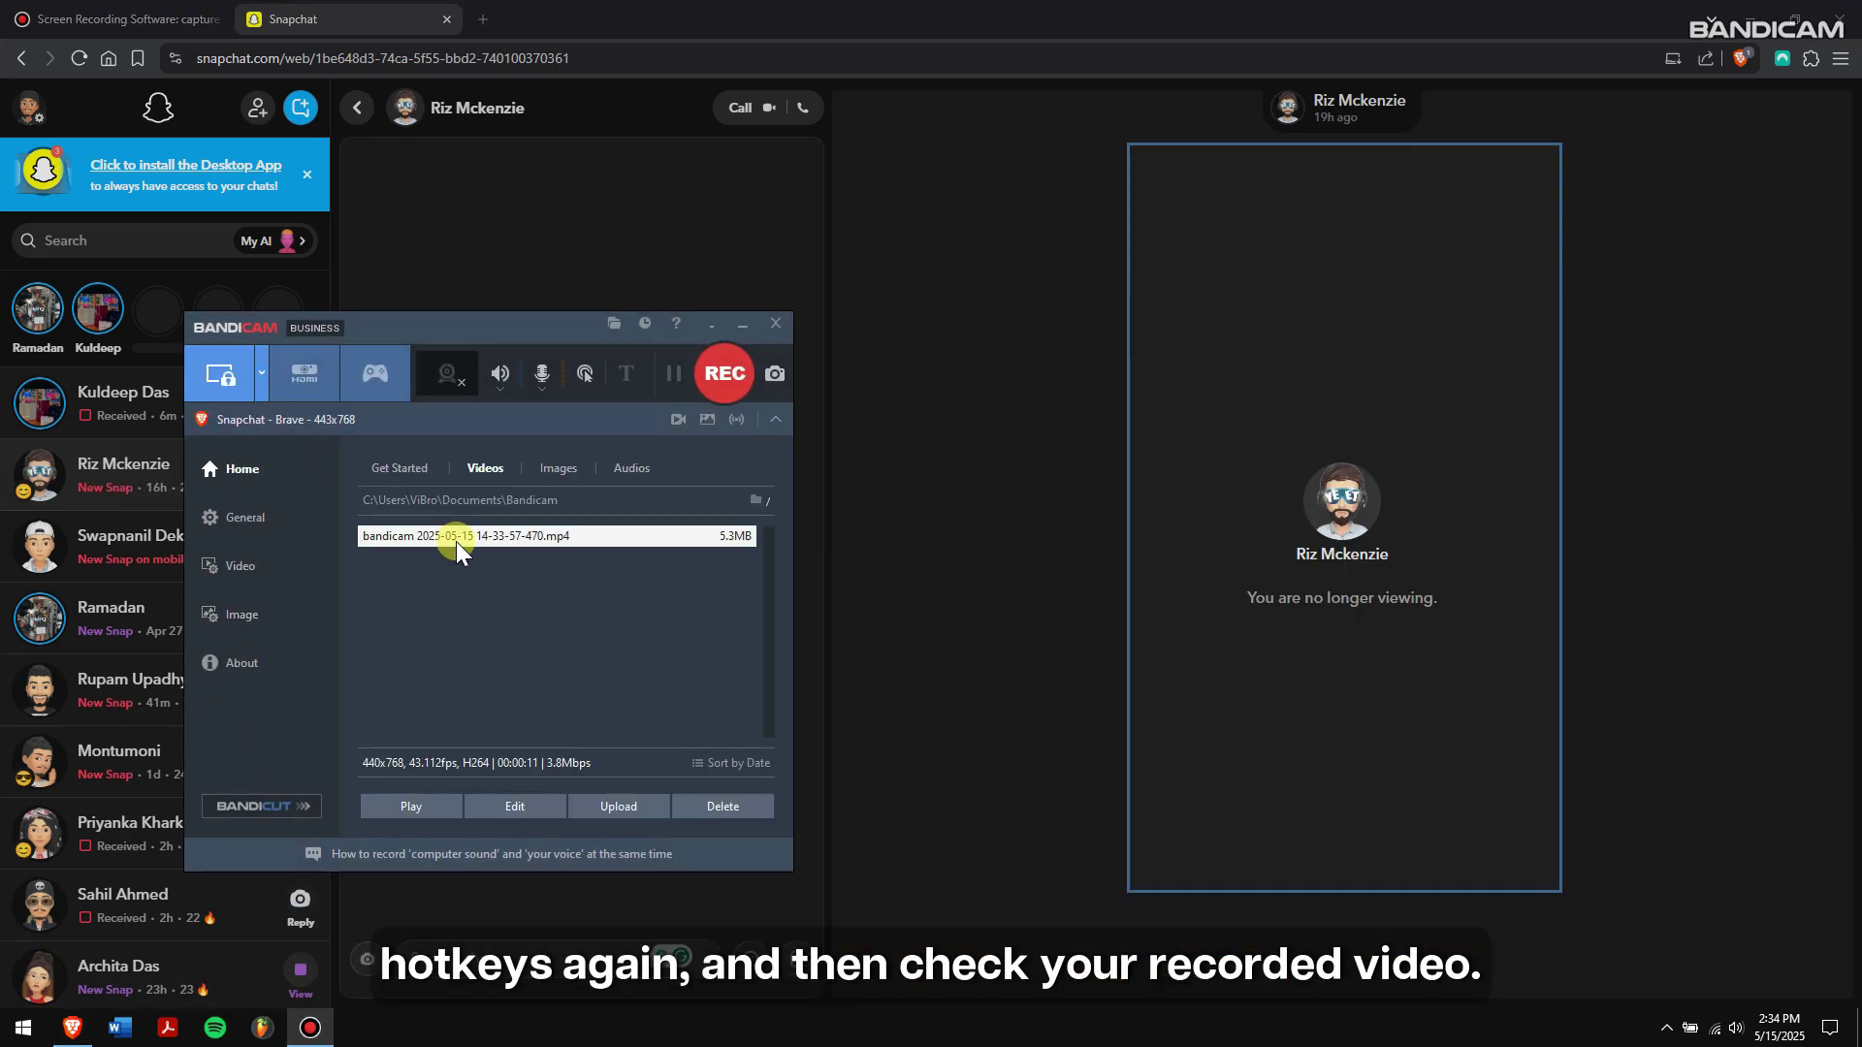
Play the recorded MP4 from its right-click menu, then close the player
{"action": "right_click", "coordinate": [457, 538]}
{"action": "left_click", "coordinate": [504, 562]}
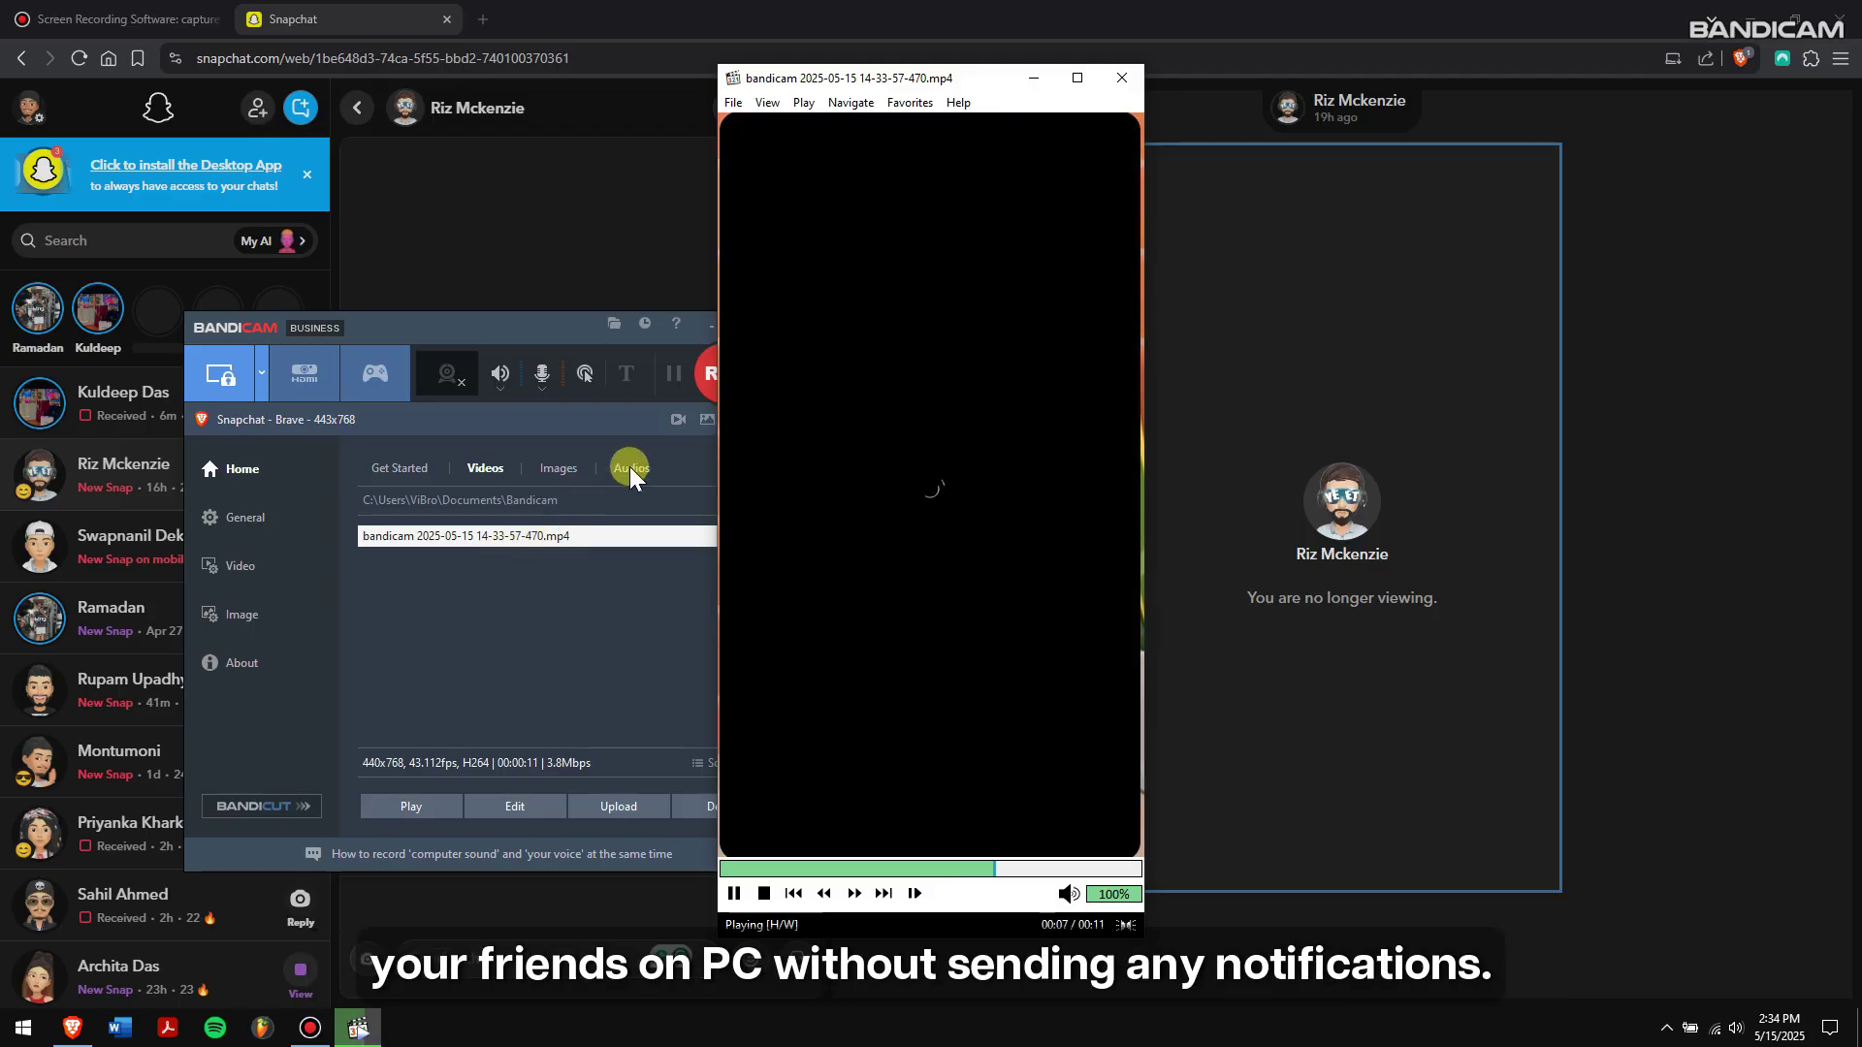
{"action": "left_click", "coordinate": [1121, 81]}
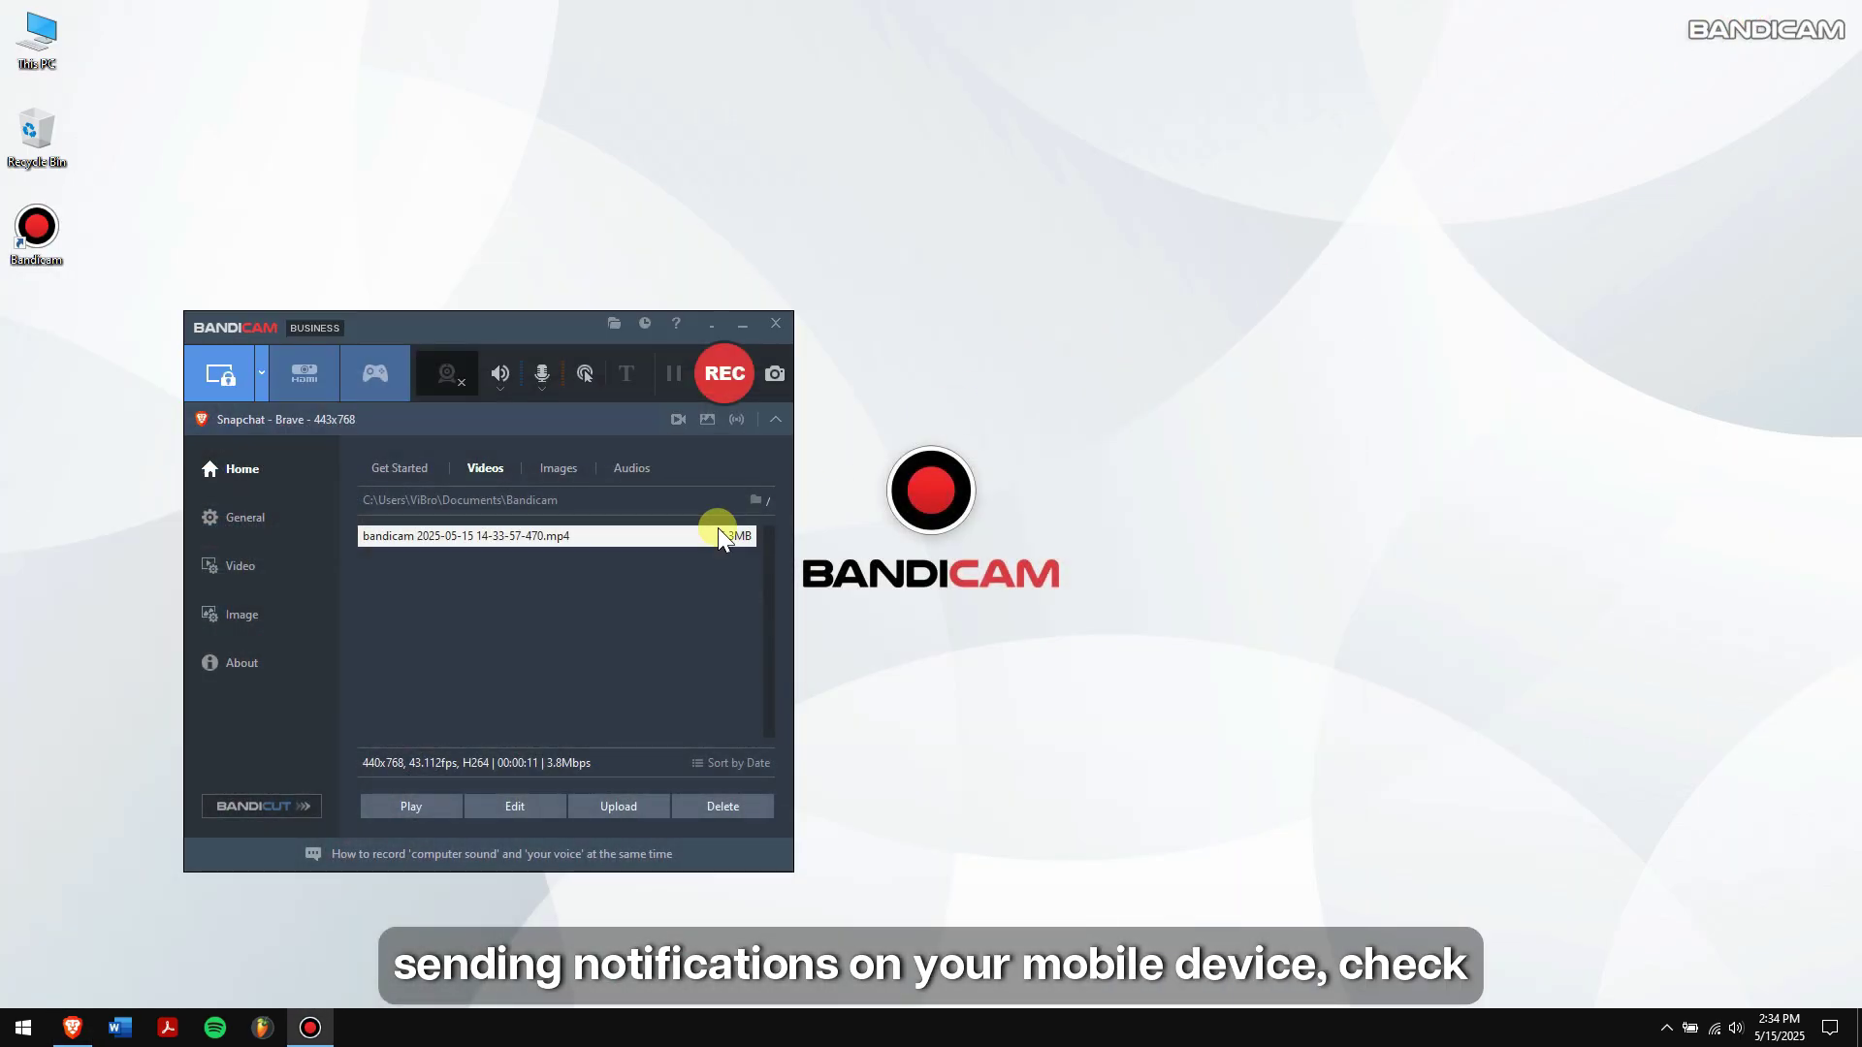
Deselect the recording, visit General and back to Home, then drag Bandicam up-right
{"action": "left_click", "coordinate": [560, 597]}
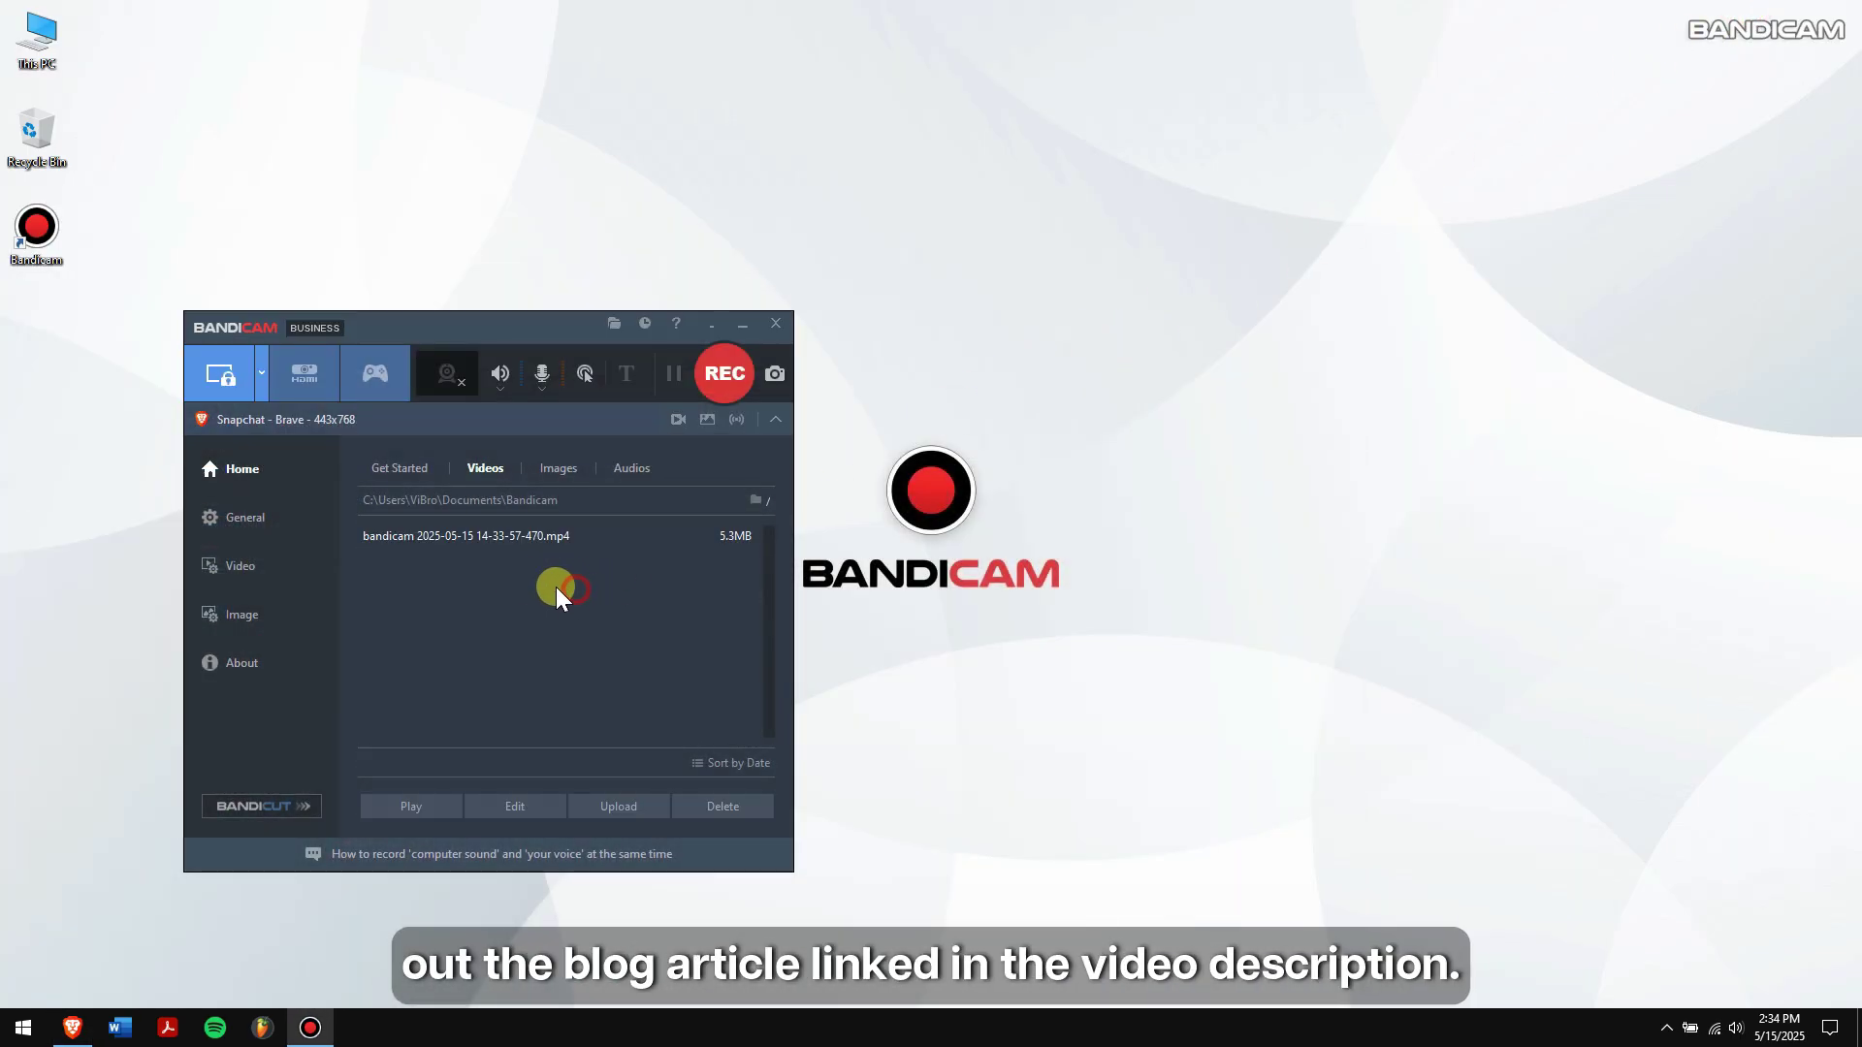
{"action": "left_click", "coordinate": [272, 512]}
{"action": "left_click", "coordinate": [283, 467]}
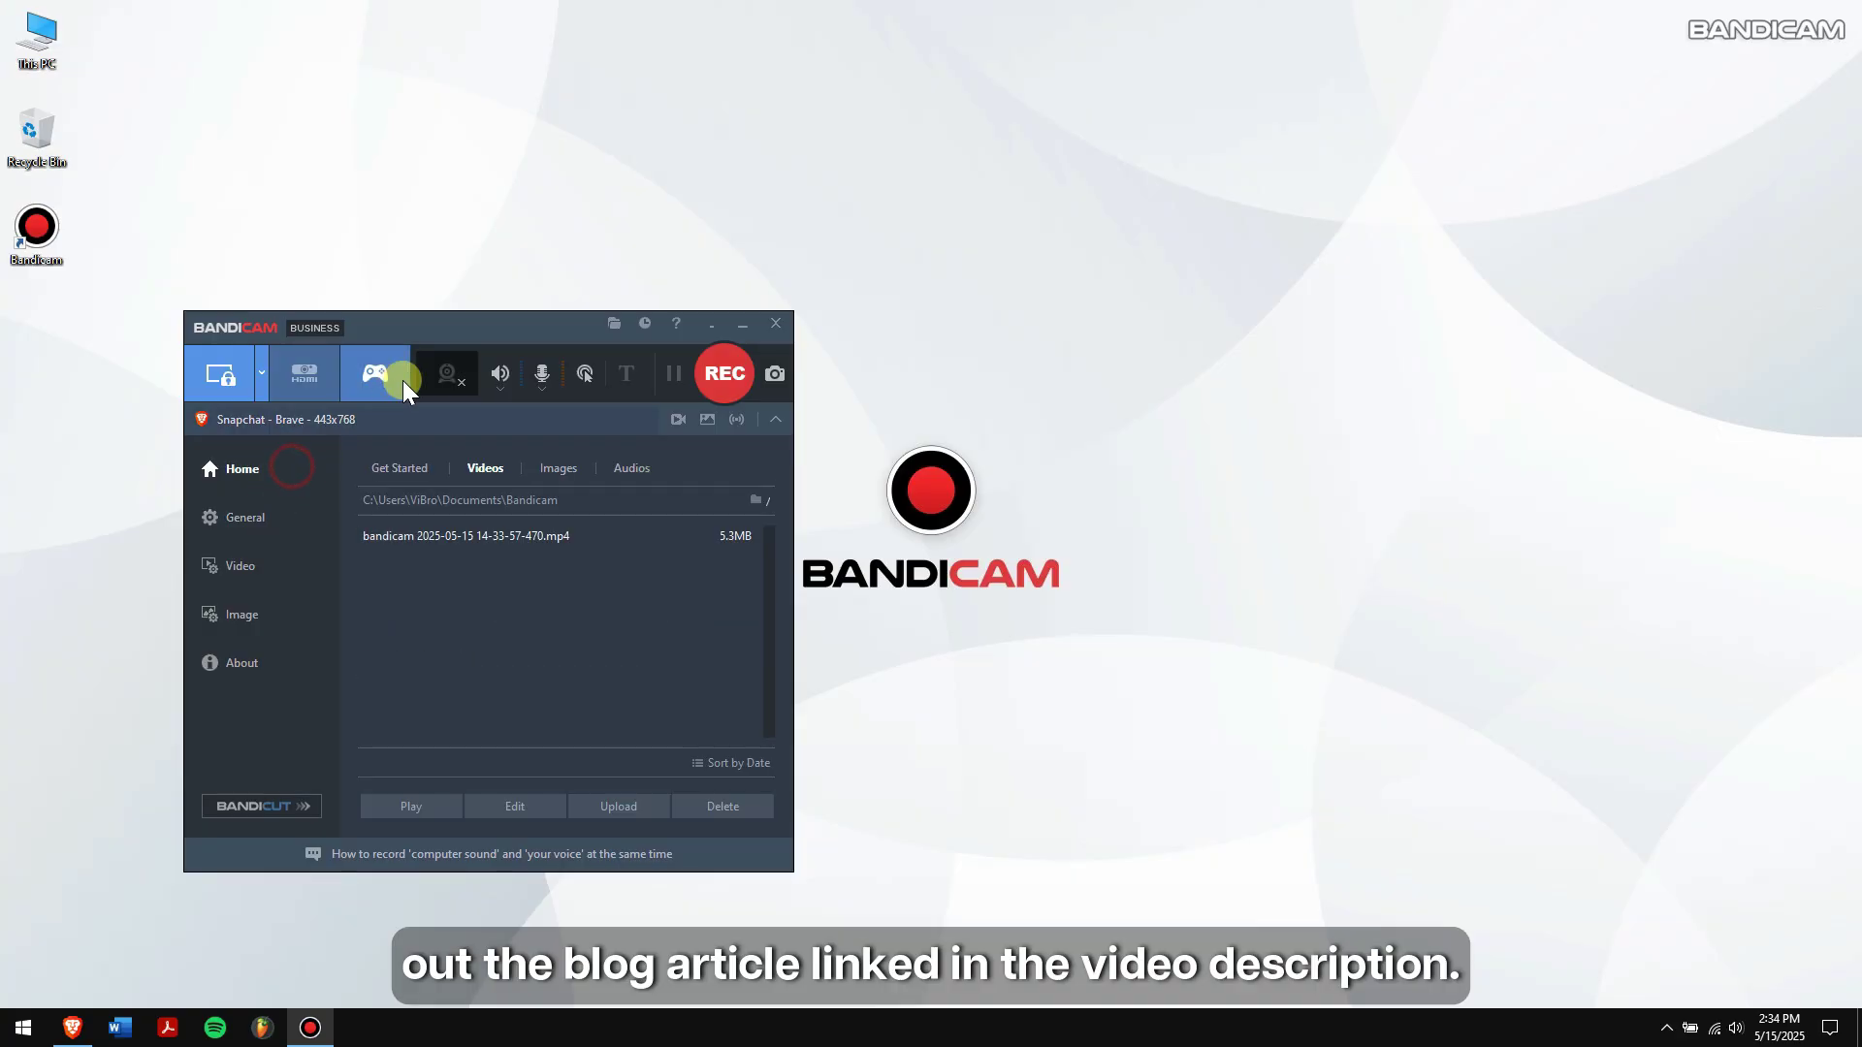
{"action": "left_click_drag", "start_coordinate": [464, 336], "coordinate": [735, 217]}
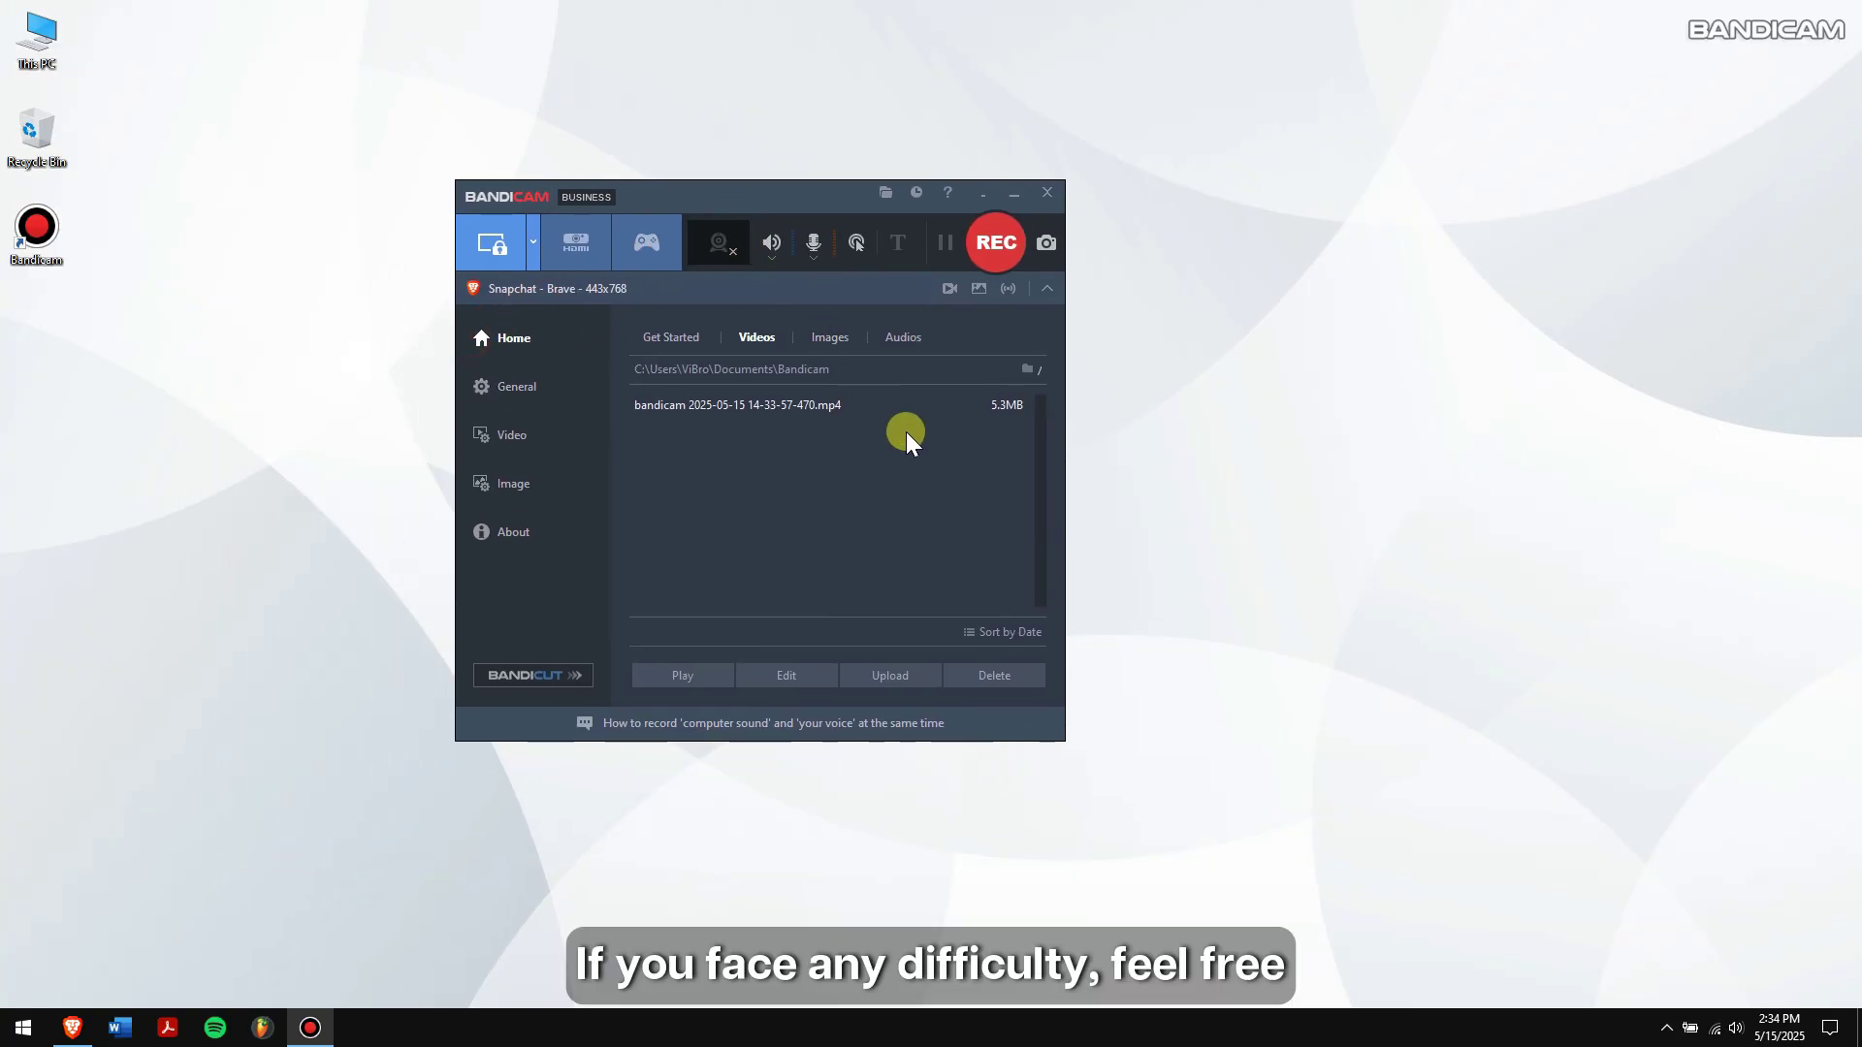